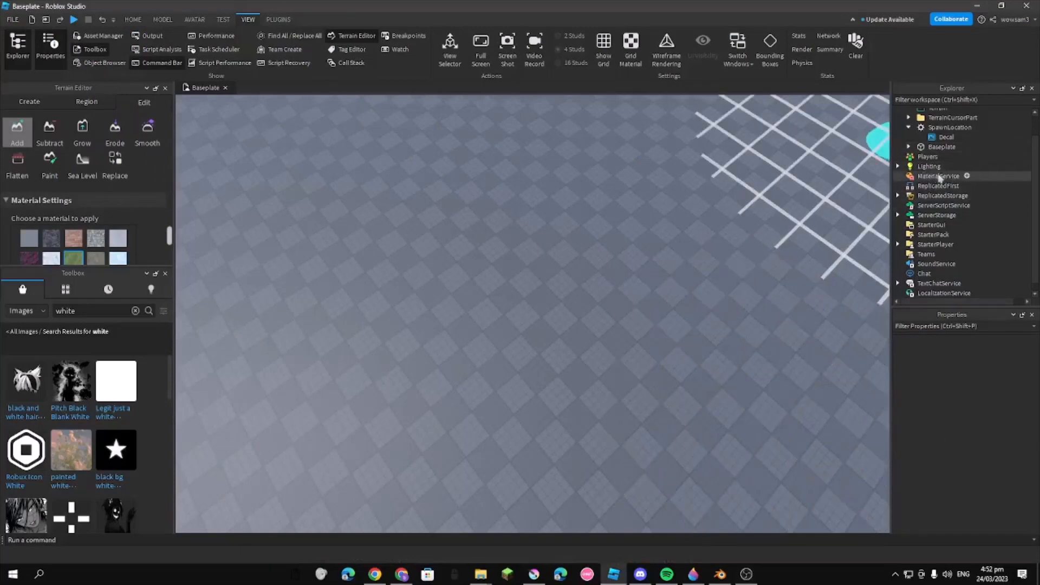
left_click(967, 176)
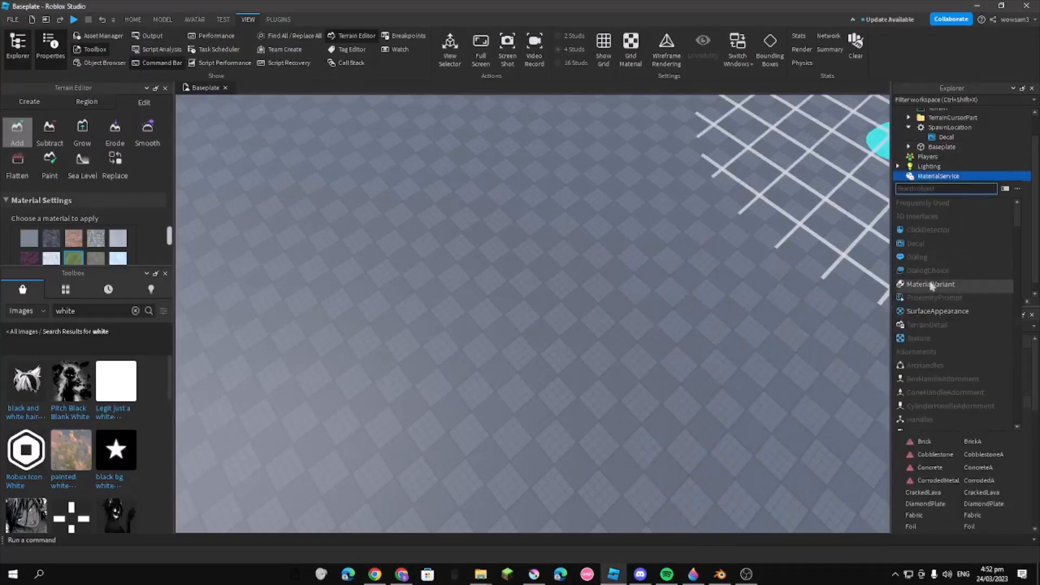
left_click(943, 270)
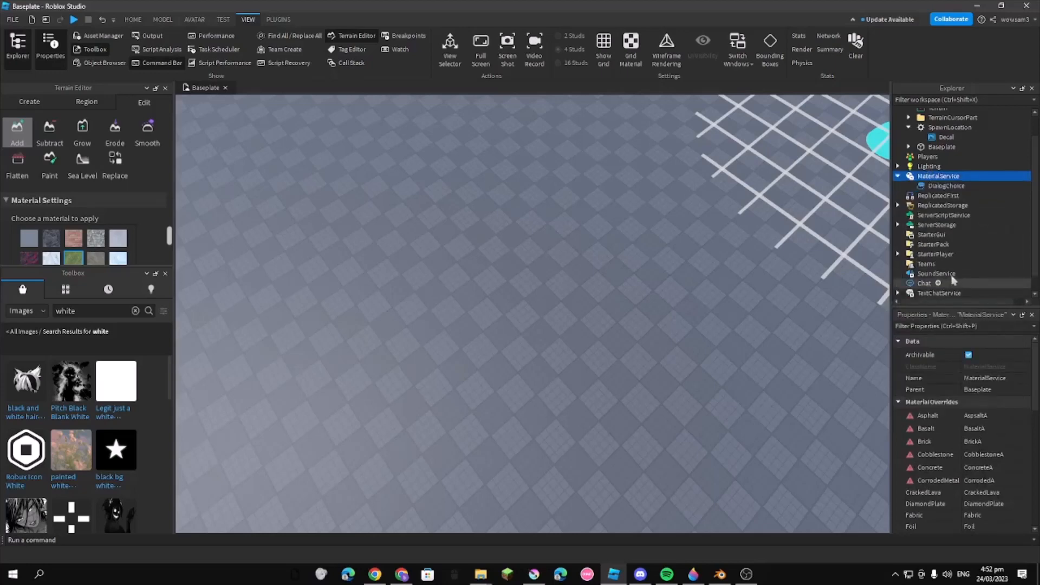
left_click(939, 186)
key("Delete")
Add a MaterialVariant object under MaterialService and select it
left_click(968, 176)
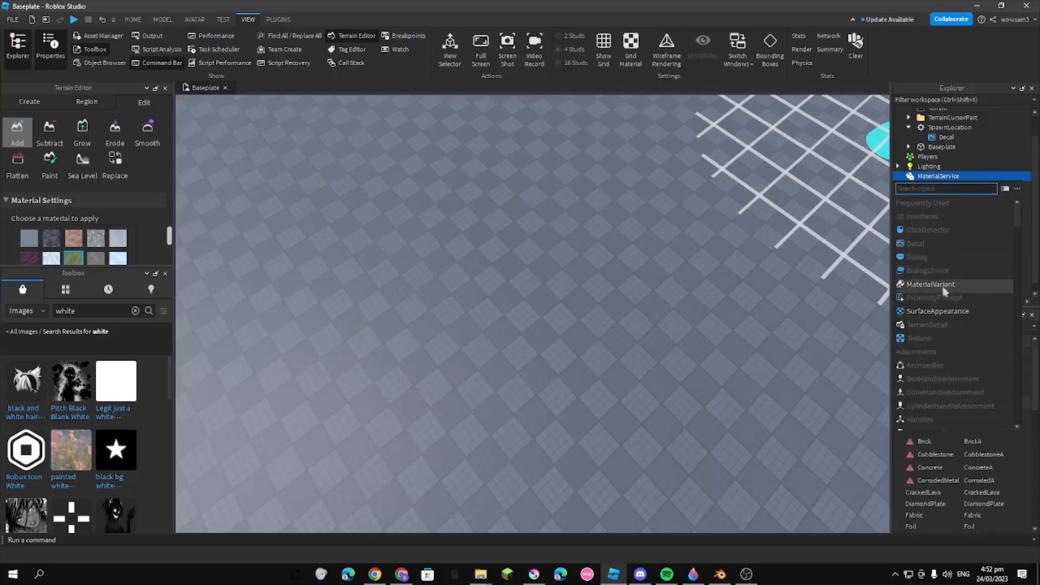
left_click(944, 284)
left_click(946, 186)
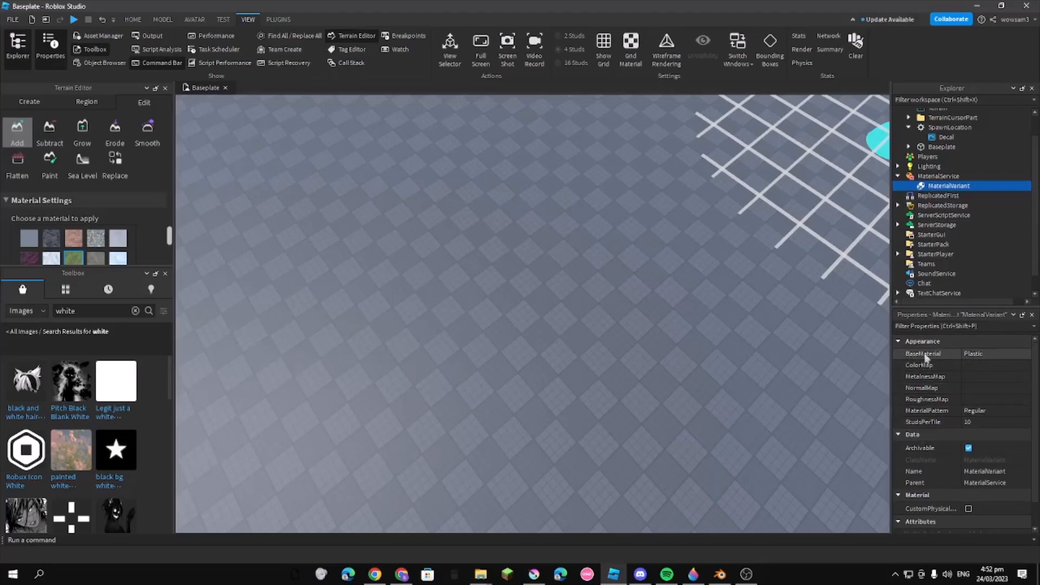
Examine the material variant's BaseMaterial choices and the material overrides listed for MaterialService
left_click(980, 355)
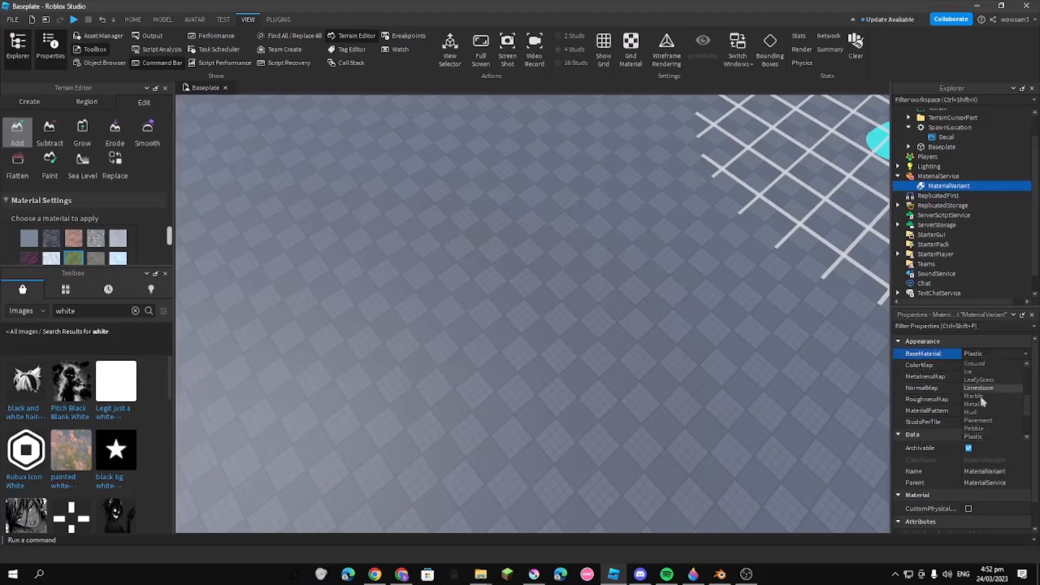
left_click(962, 345)
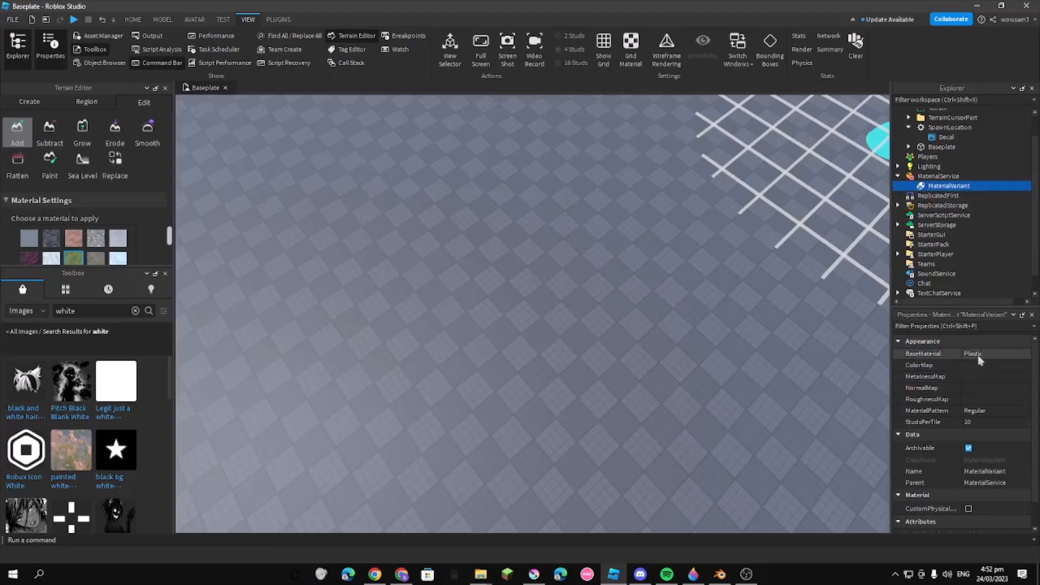
left_click(938, 176)
scroll(977, 419, "down", 5)
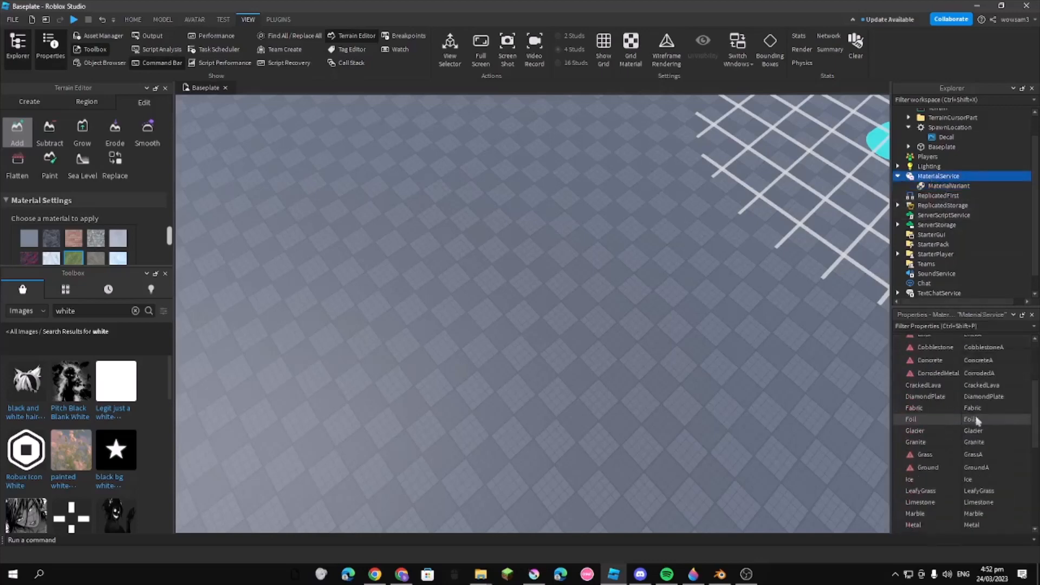
scroll(977, 419, "down", 3)
scroll(977, 383, "up", 10)
left_click(940, 187)
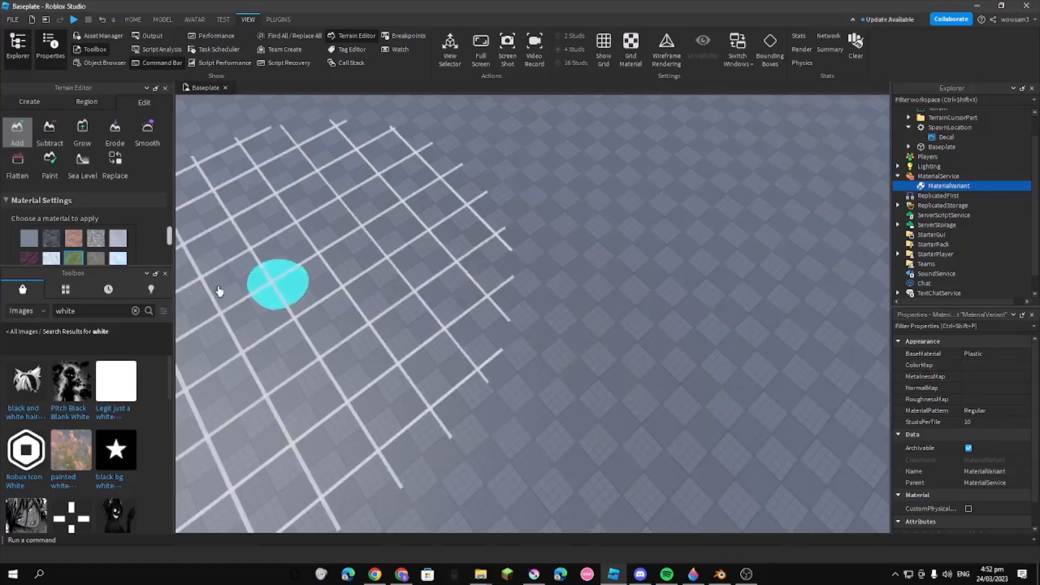
Copy the asset ID of the "Legit just a white square" image from the Toolbox image results for white
left_click(26, 311)
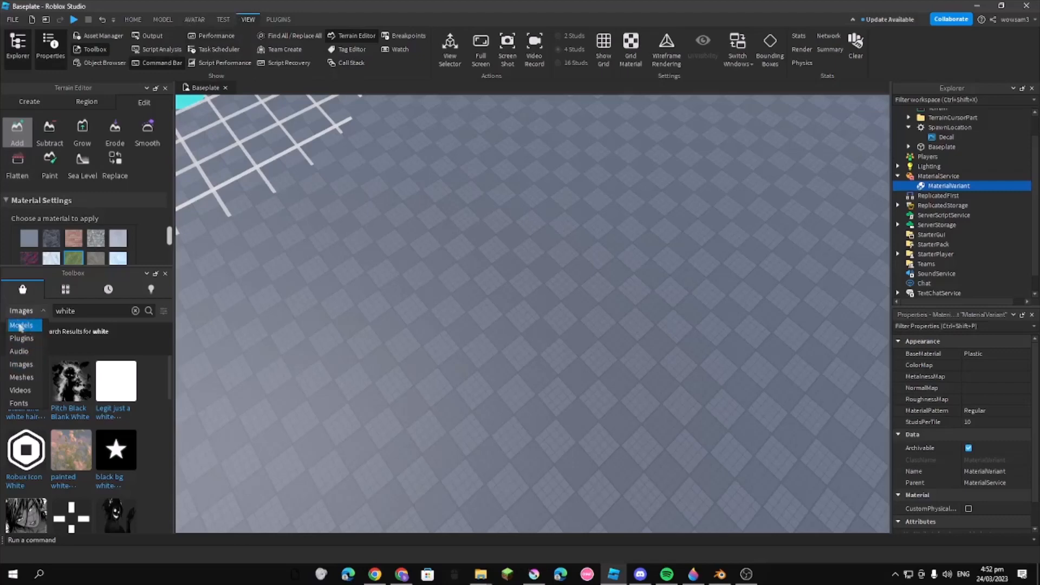
left_click(26, 366)
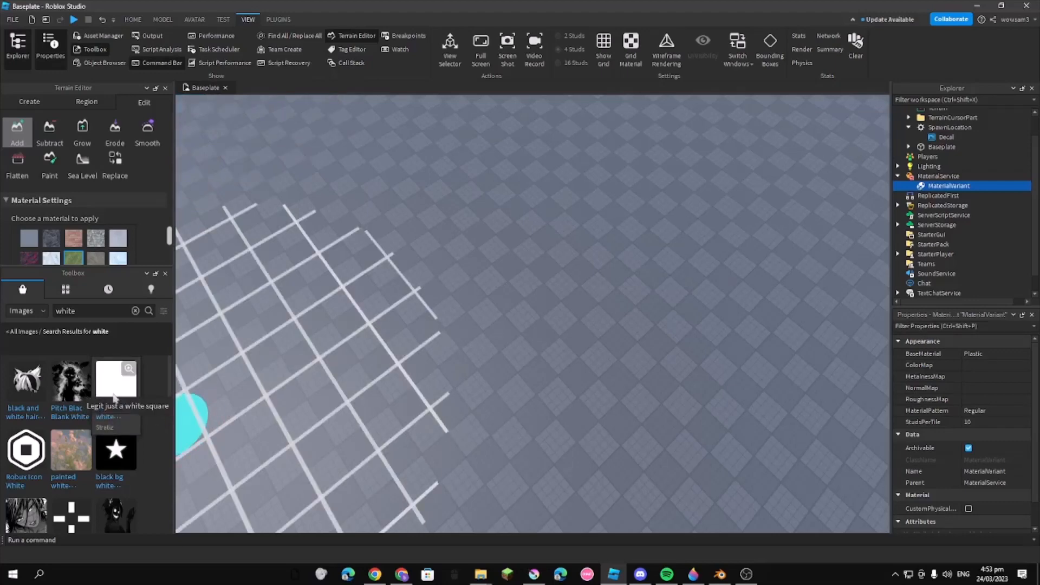
right_click(113, 395)
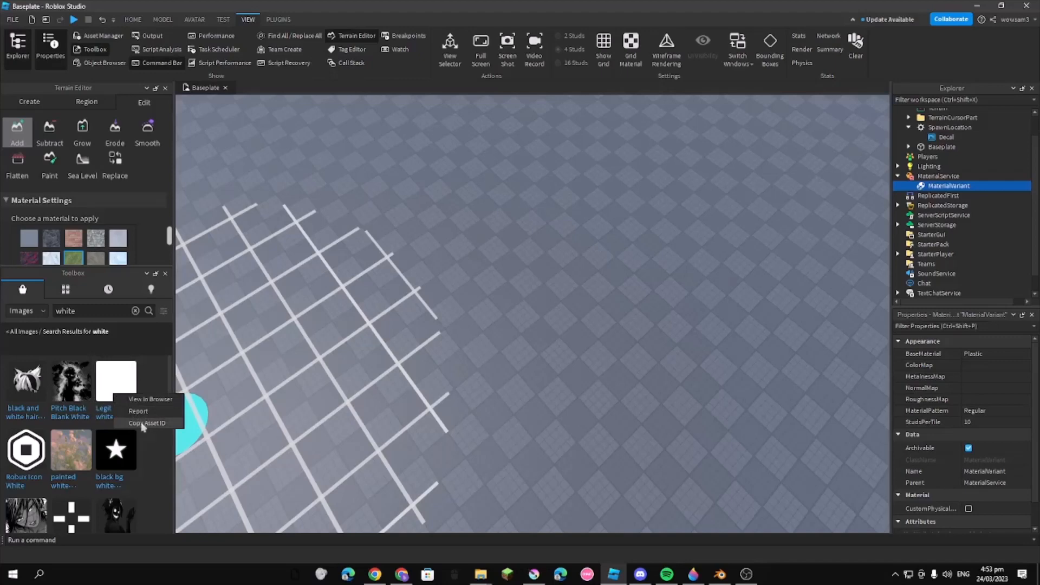
left_click(144, 424)
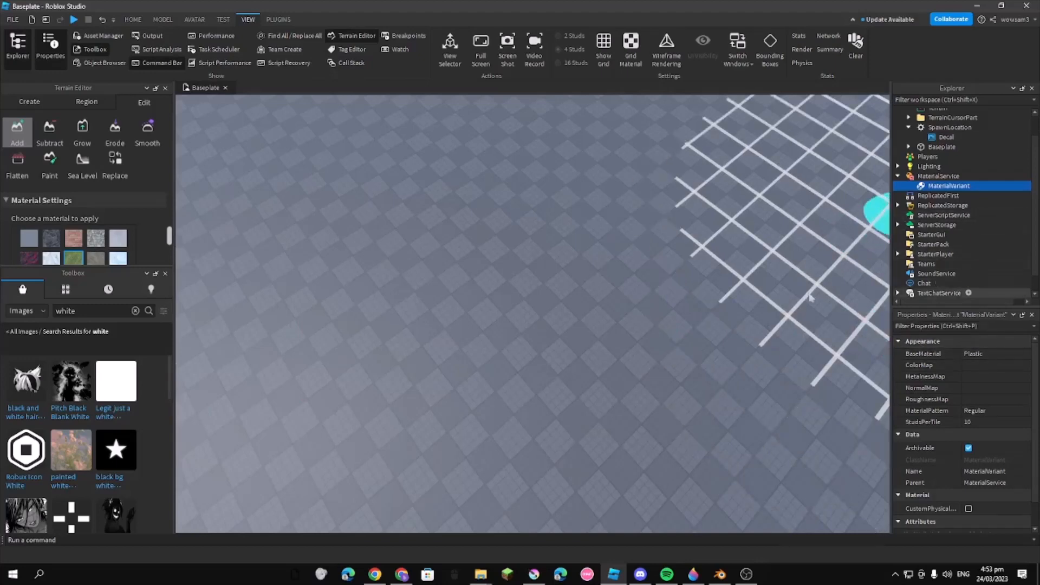
Paint a solid rounded patch of grass terrain on the baseplate with the terrain Add brush
left_click(428, 314)
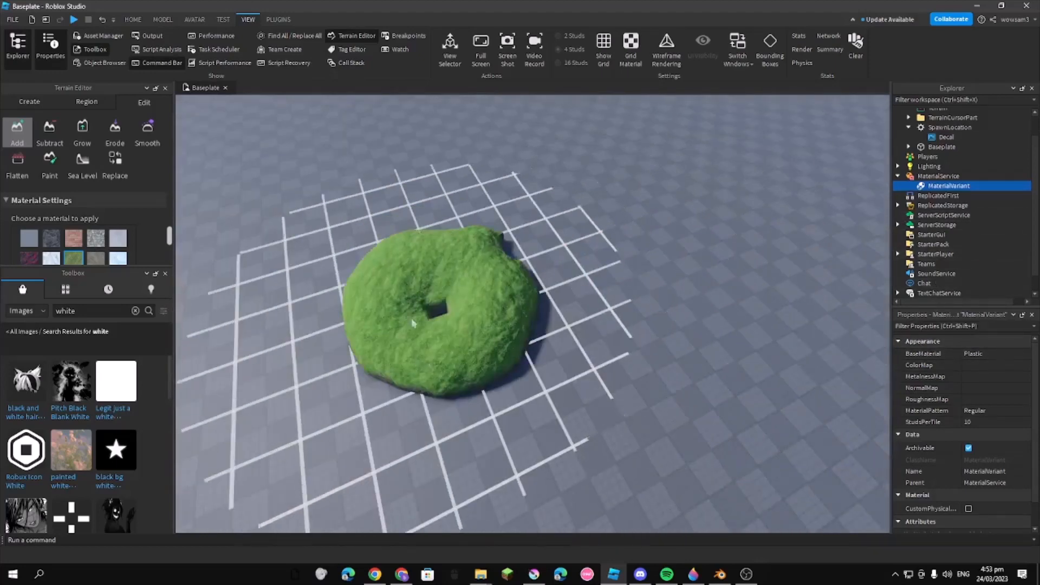
mouse_move(411, 324)
left_mouse_down()
mouse_move(568, 314)
mouse_move(596, 325)
mouse_move(574, 411)
mouse_move(546, 457)
mouse_move(487, 476)
mouse_move(422, 378)
mouse_move(352, 428)
mouse_move(340, 415)
mouse_move(408, 504)
left_mouse_up()
key("s")
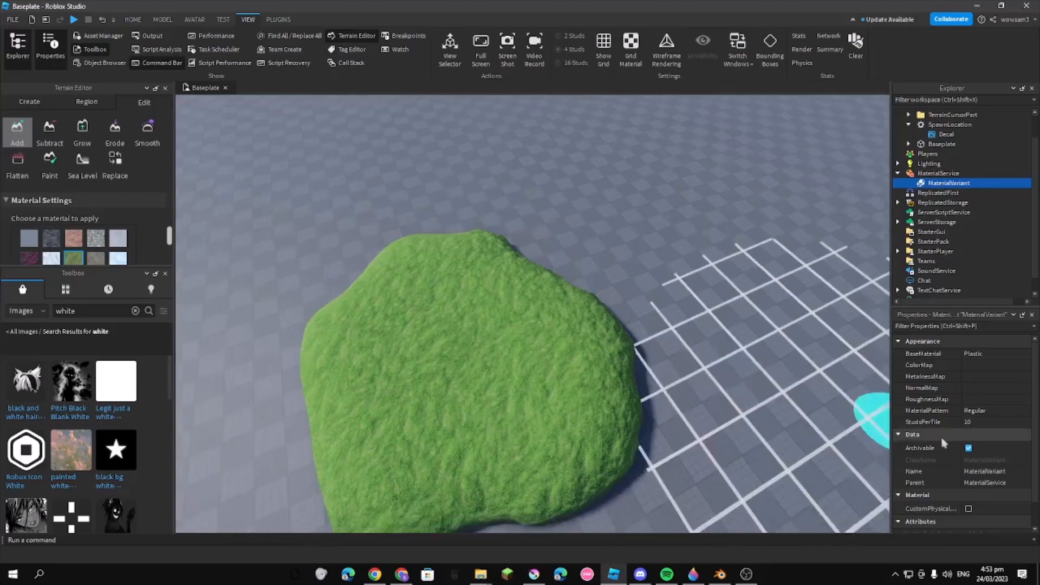
key("s")
key("d")
key("w")
key("a")
key("s")
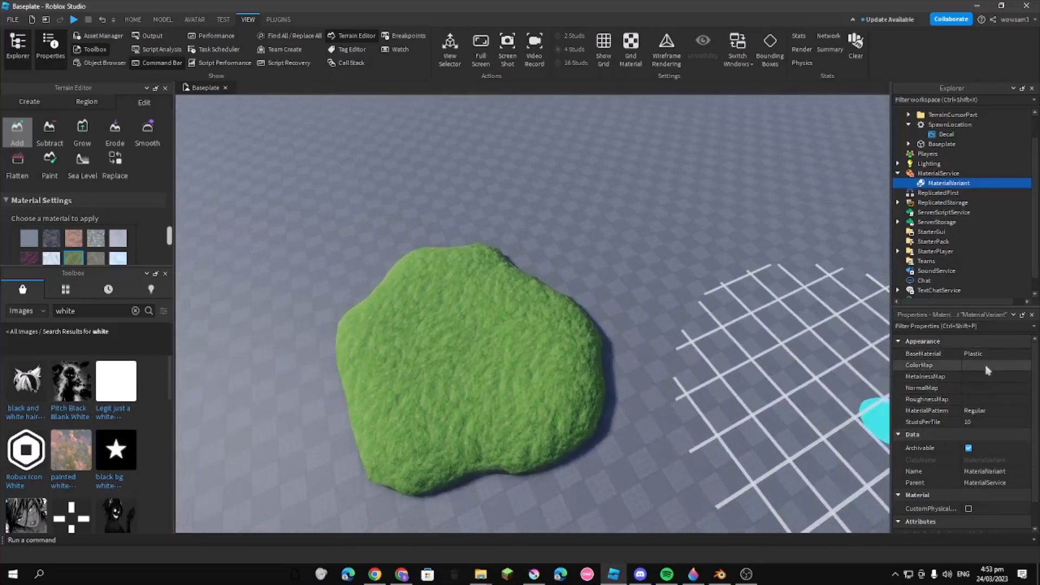
Assign the copied white square asset ID to the material variant's ColorMap and NormalMap
key("a")
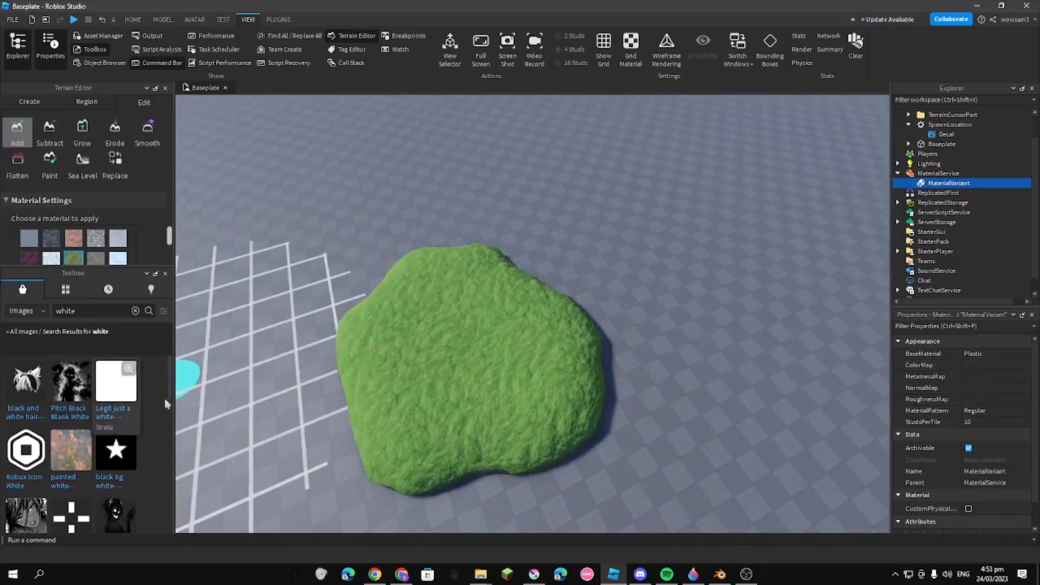
key("d")
left_click(973, 364)
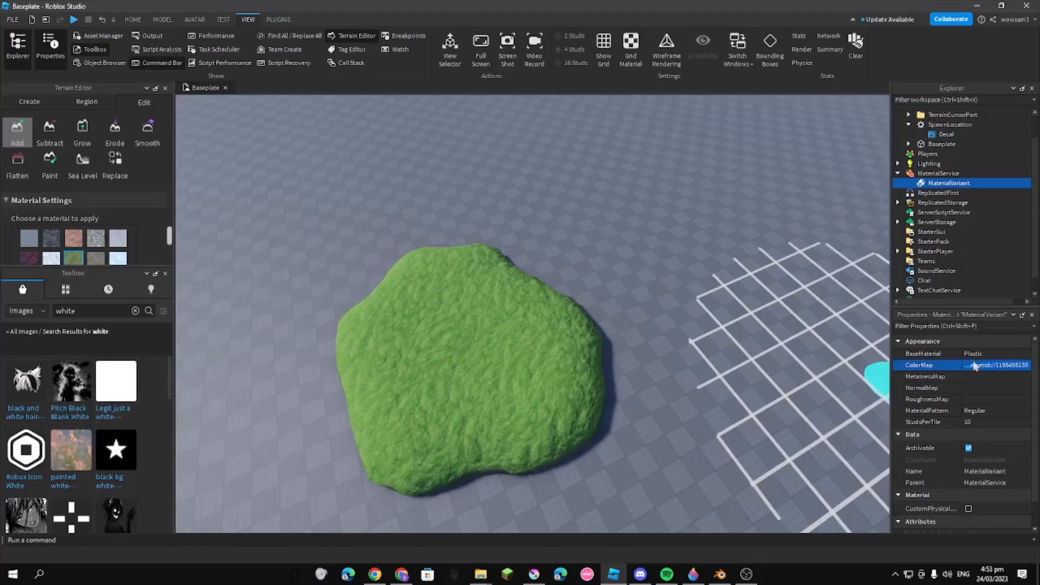
right_click_drag(757, 356, 757, 358)
key("w")
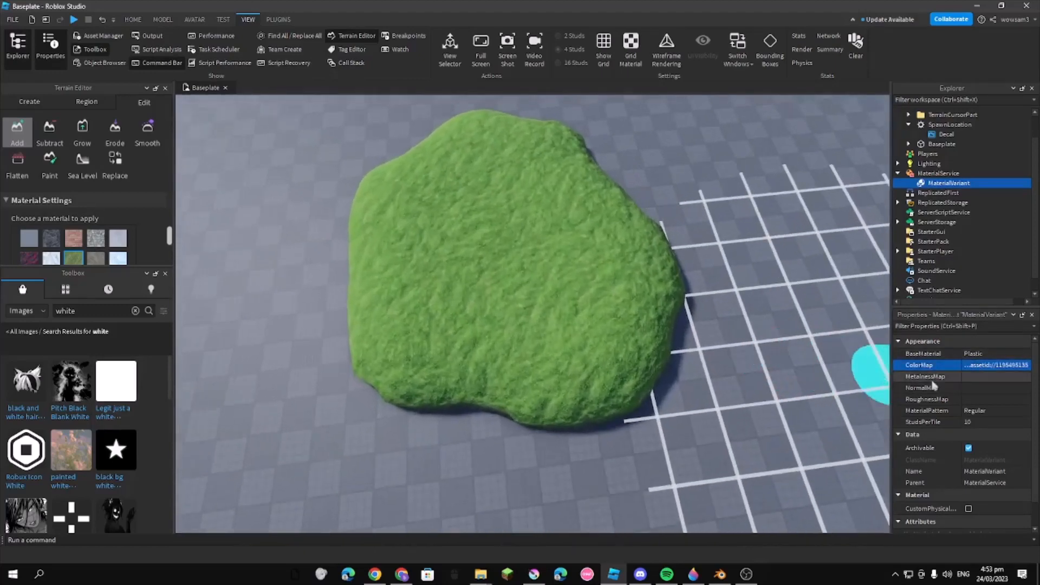
left_click(975, 389)
key("ctrl+v")
key("Return")
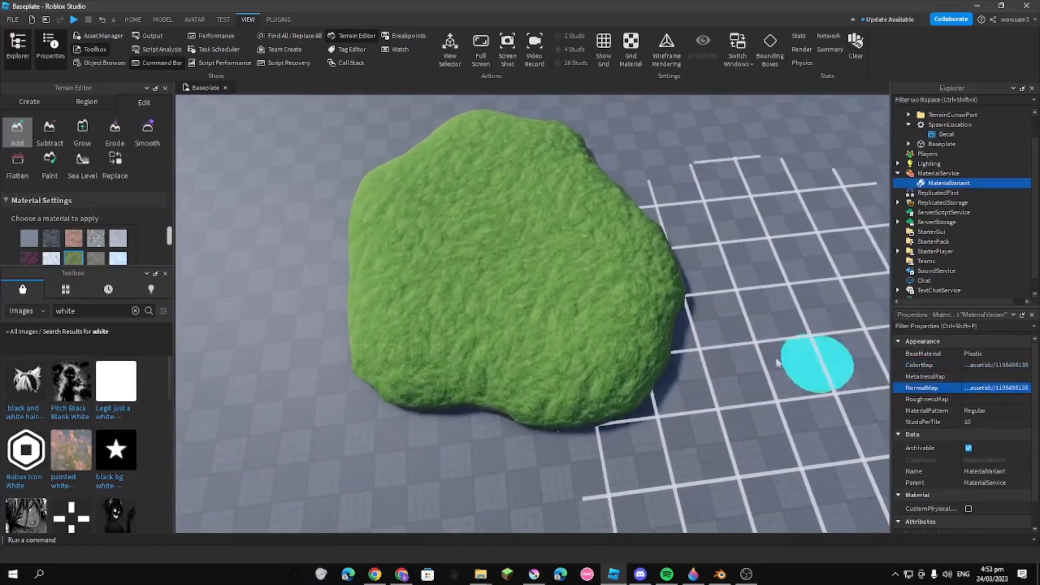
right_click_drag(754, 355, 756, 355)
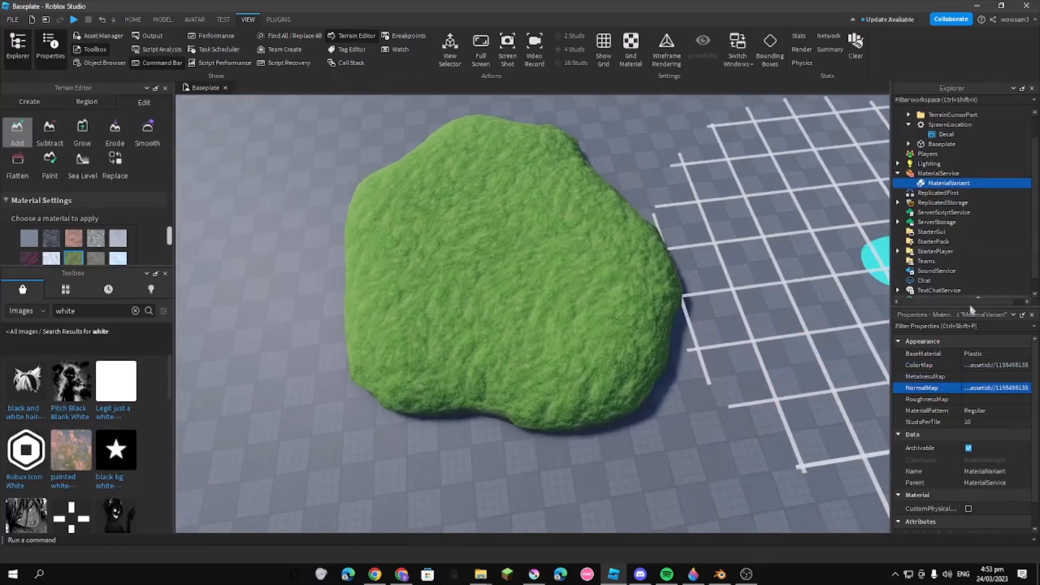
Set the material variant's BaseMaterial to Grass and clear its ColorMap and NormalMap
left_click(991, 353)
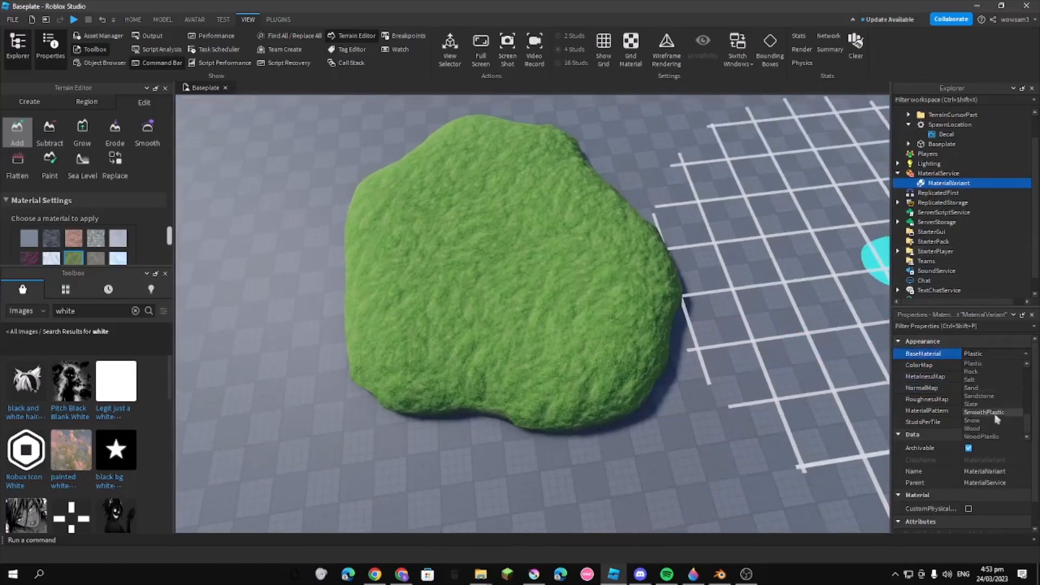
scroll(994, 412, "up", 4)
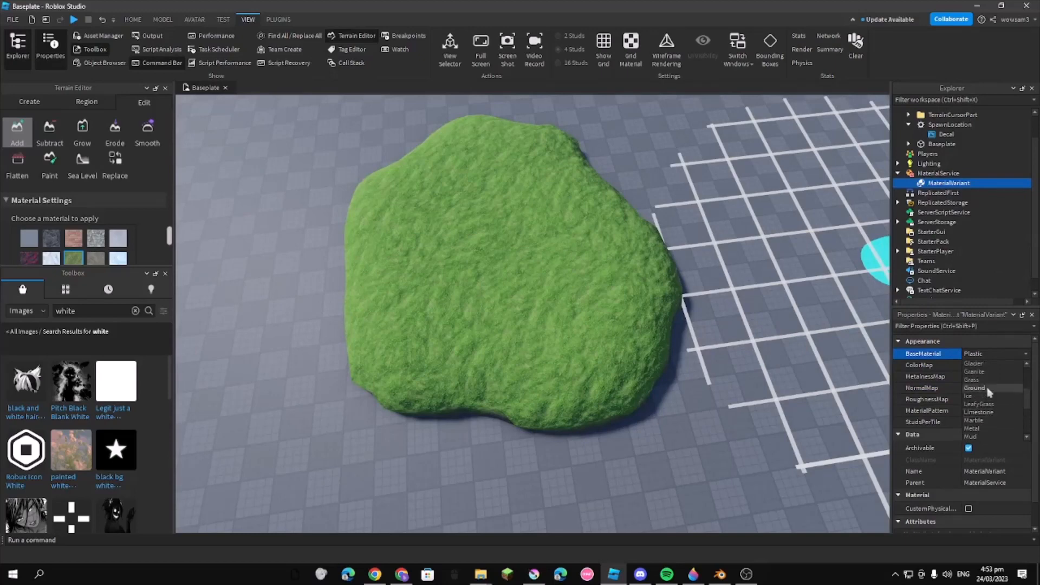
left_click(987, 380)
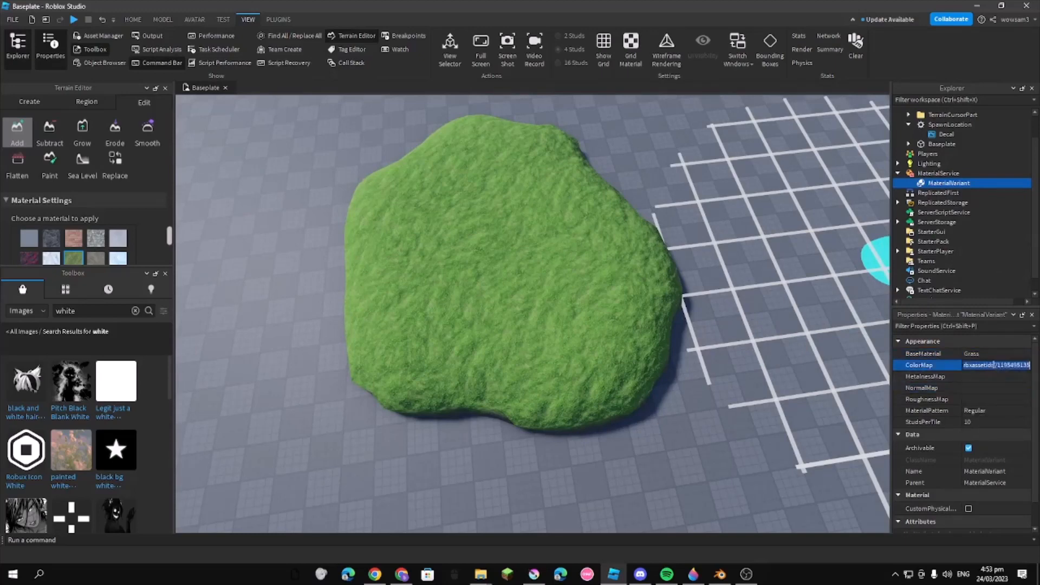
Rename the material variant to GrassA, matching the Grass entry in MaterialService's material overrides
left_click(926, 174)
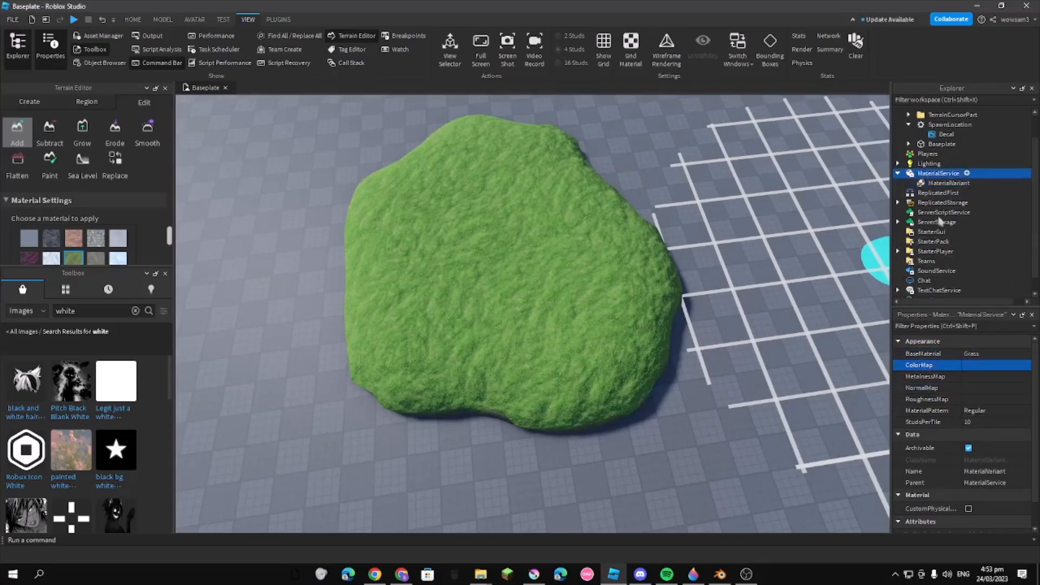
scroll(998, 412, "down", 5)
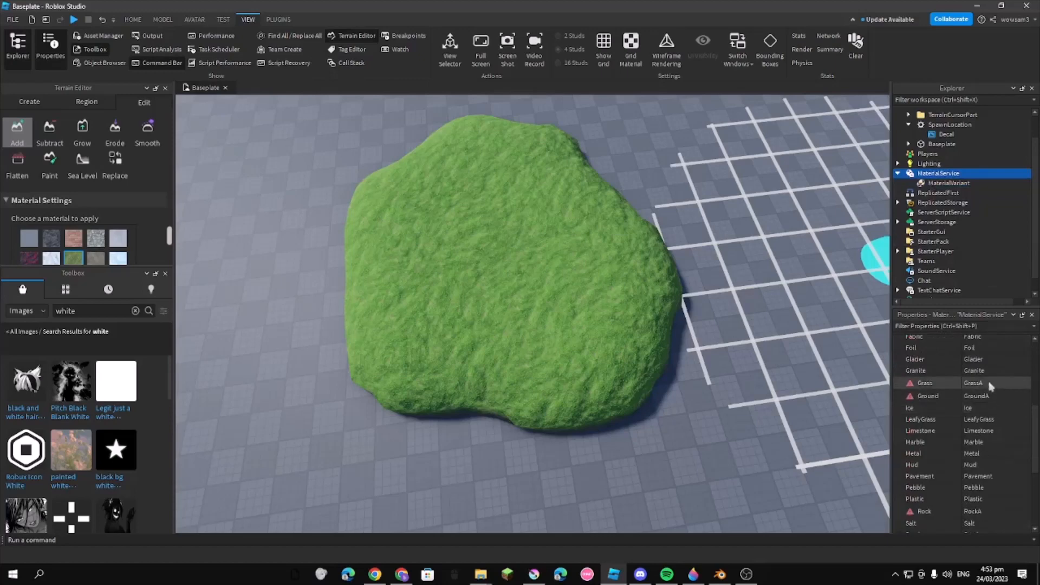
scroll(986, 383, "up", 5)
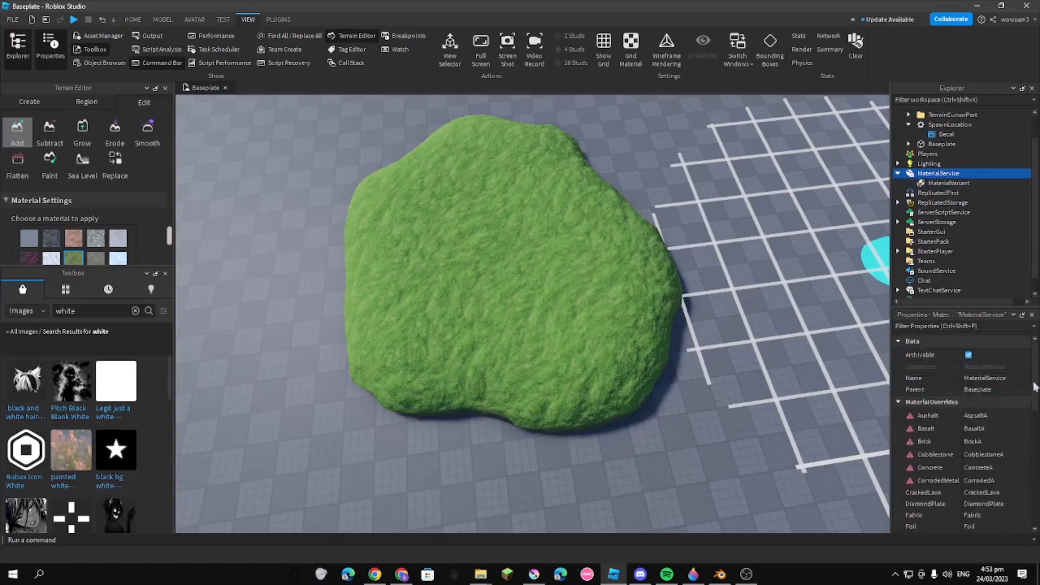
left_click(937, 184)
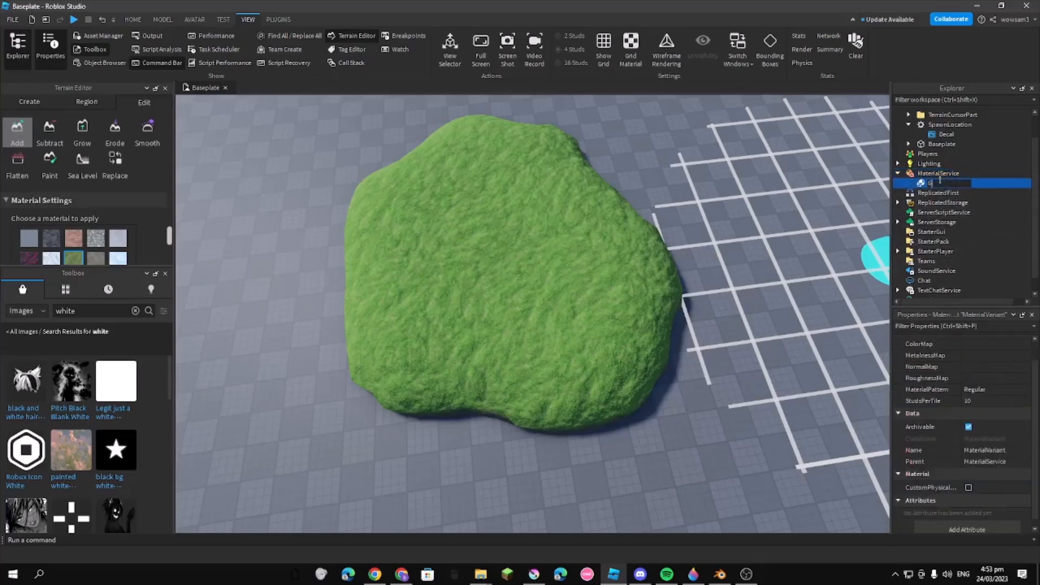
type("A")
key("Return")
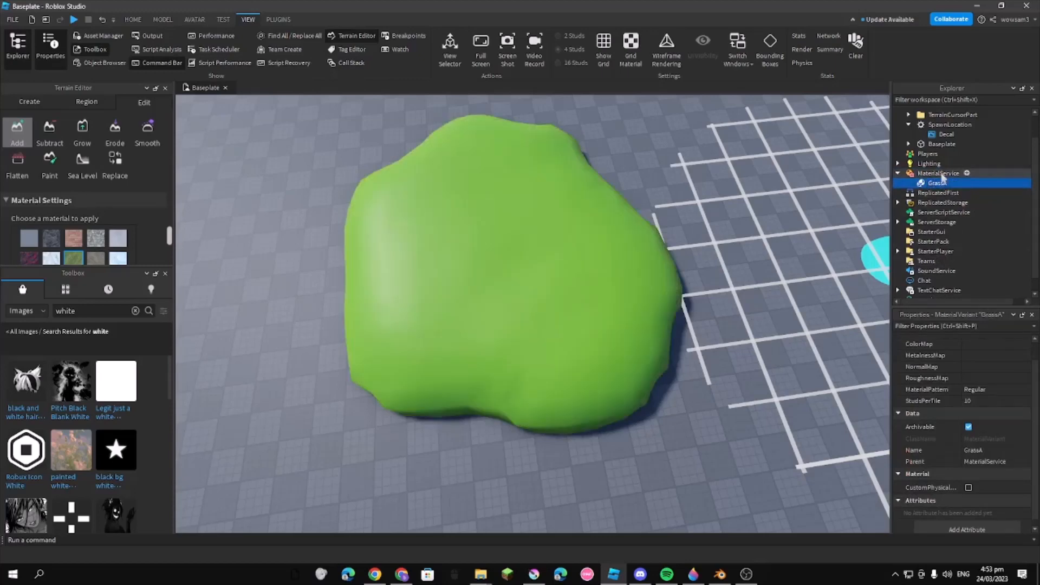
Examine the options of the Grass override in MaterialService alongside the GrassA variant
left_click(937, 174)
left_click(934, 184)
left_click(938, 175)
scroll(1002, 410, "down", 3)
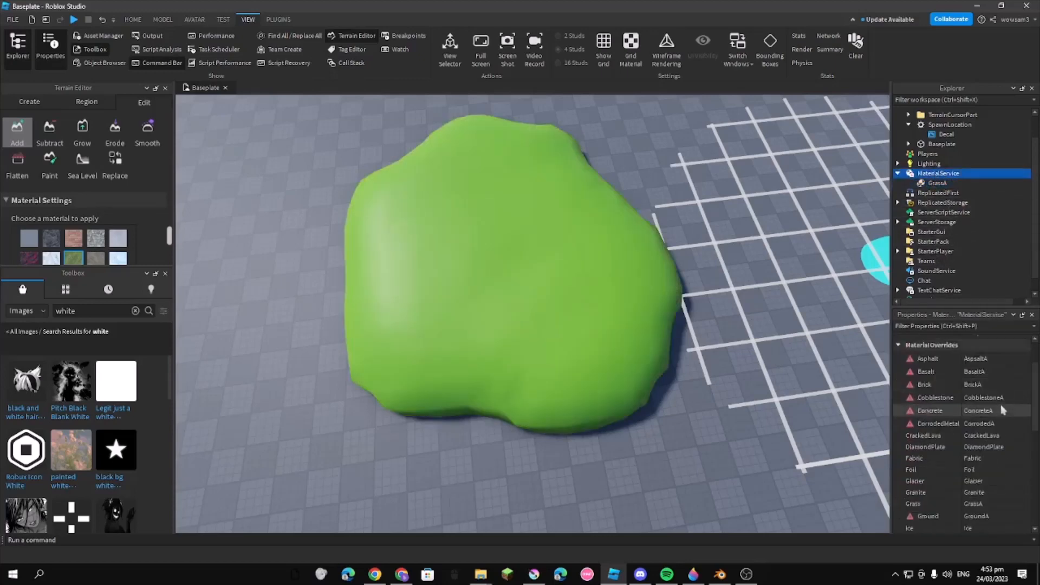
left_click(1002, 432)
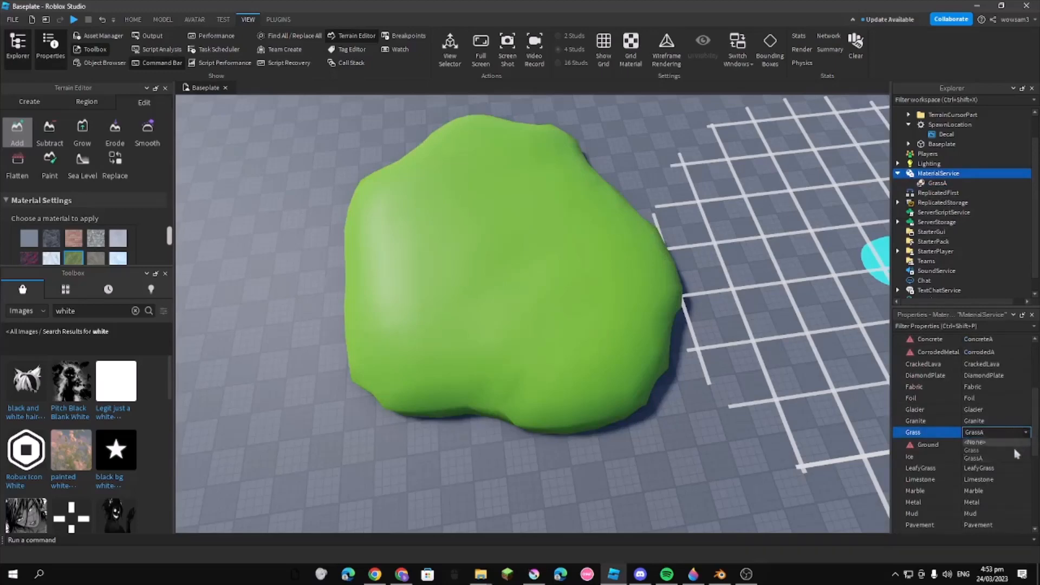
left_click(938, 183)
left_click(938, 174)
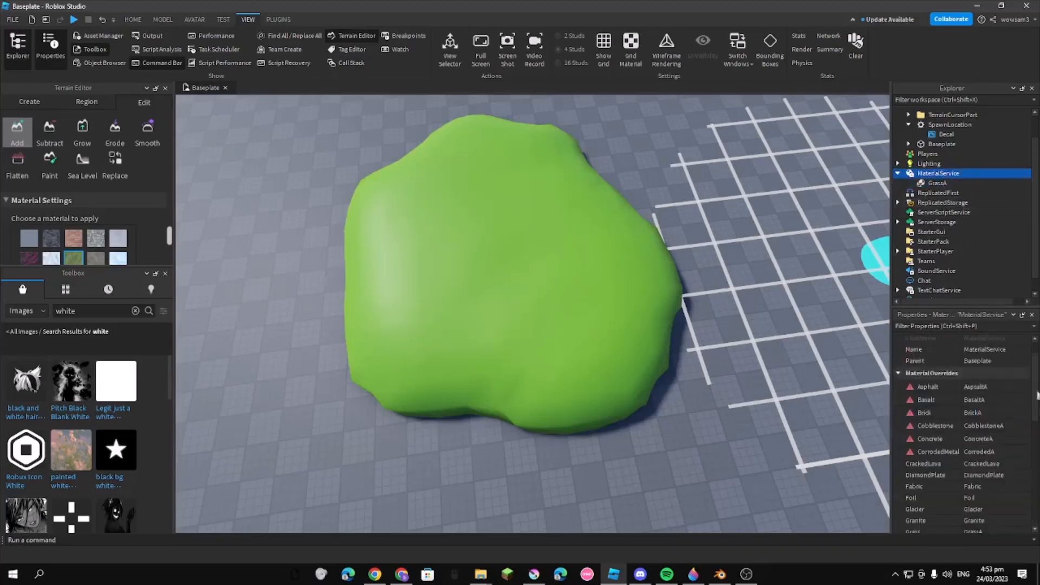
Switch MaterialService's Grass override to the default Grass and back to GrassA, and select the GrassA variant
scroll(921, 427, "down", 3)
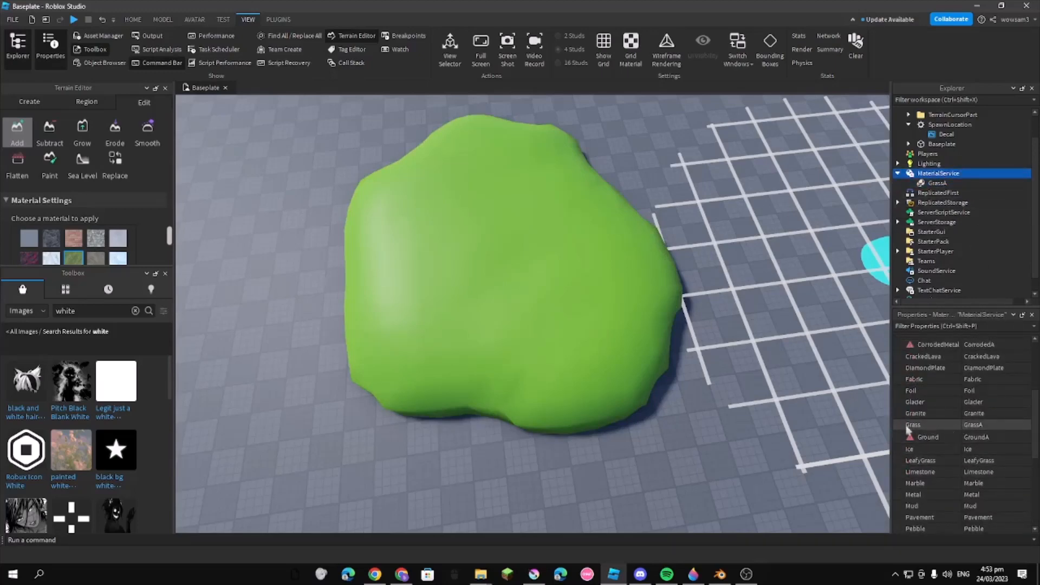
left_click(1027, 427)
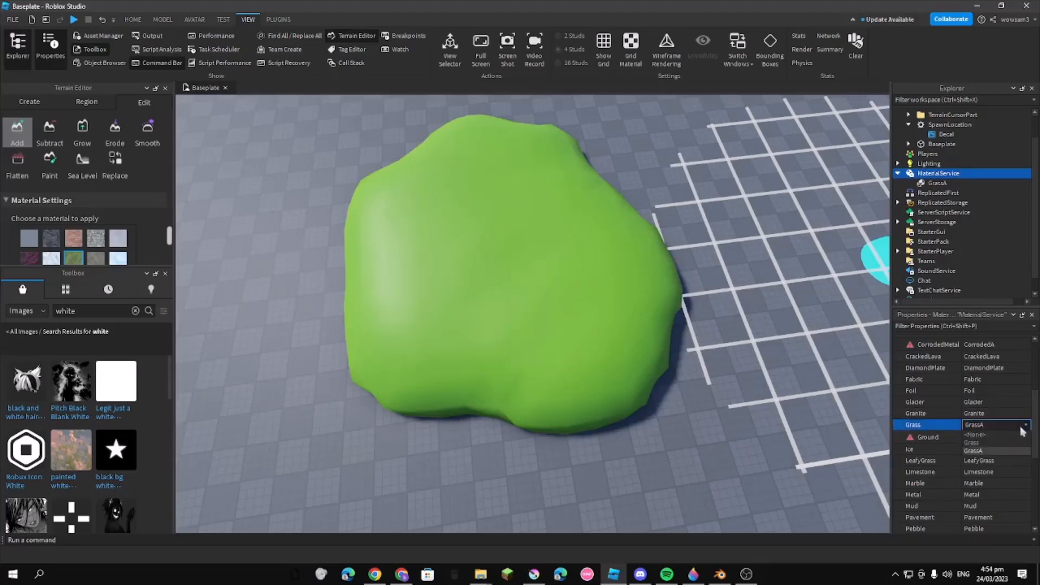
left_click(980, 443)
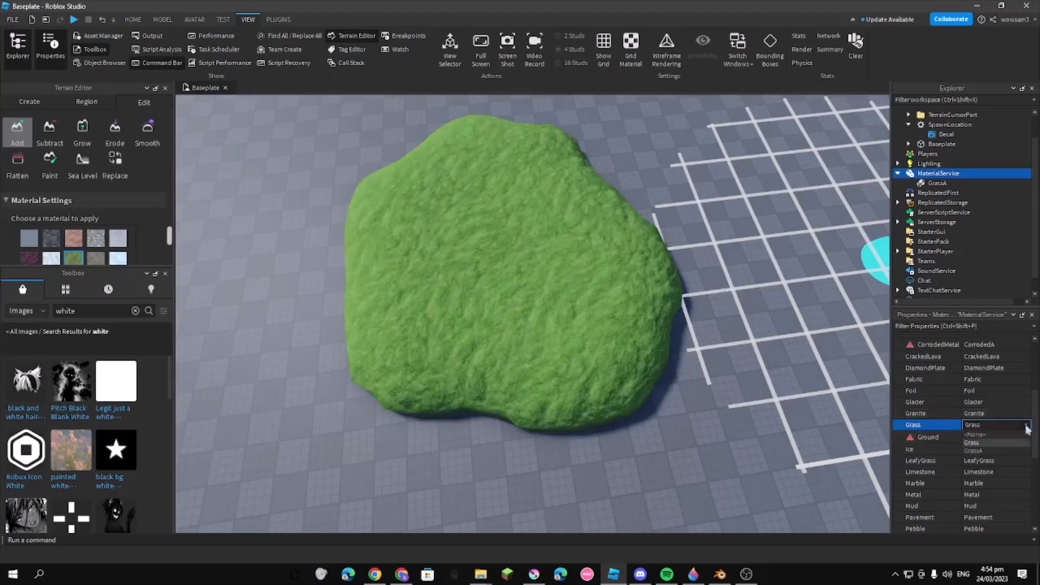
left_click(1000, 452)
left_click(937, 183)
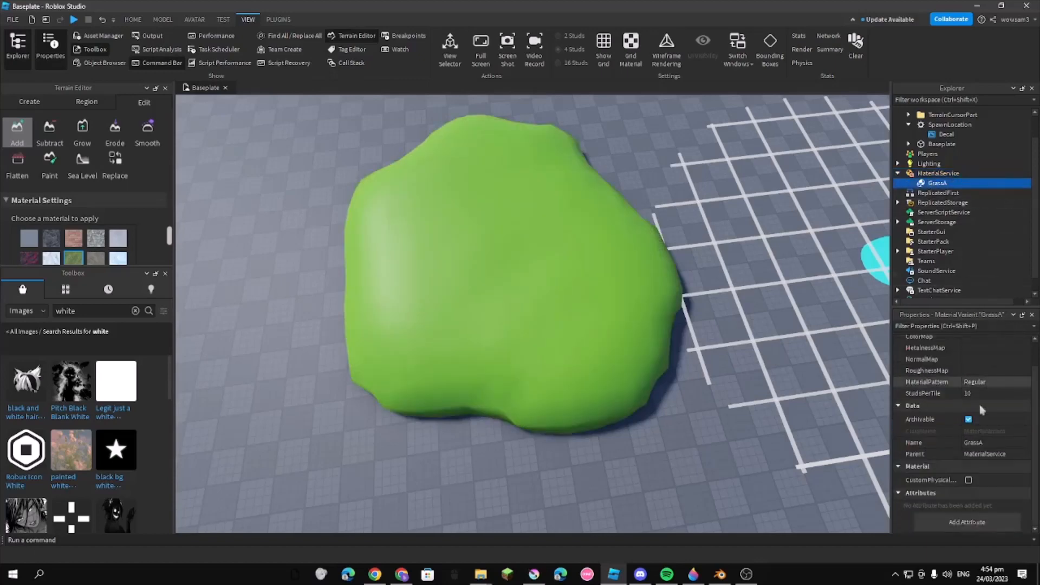
Set the GrassA variant's ColorMap to the white image asset
right_click_drag(765, 385, 800, 360)
scroll(948, 433, "up", 1)
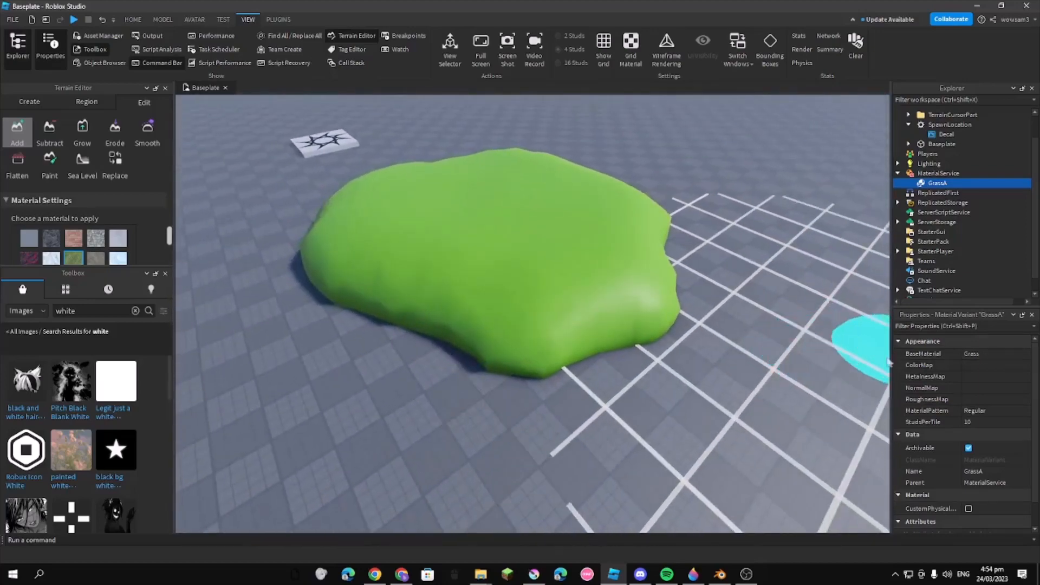
left_click(971, 366)
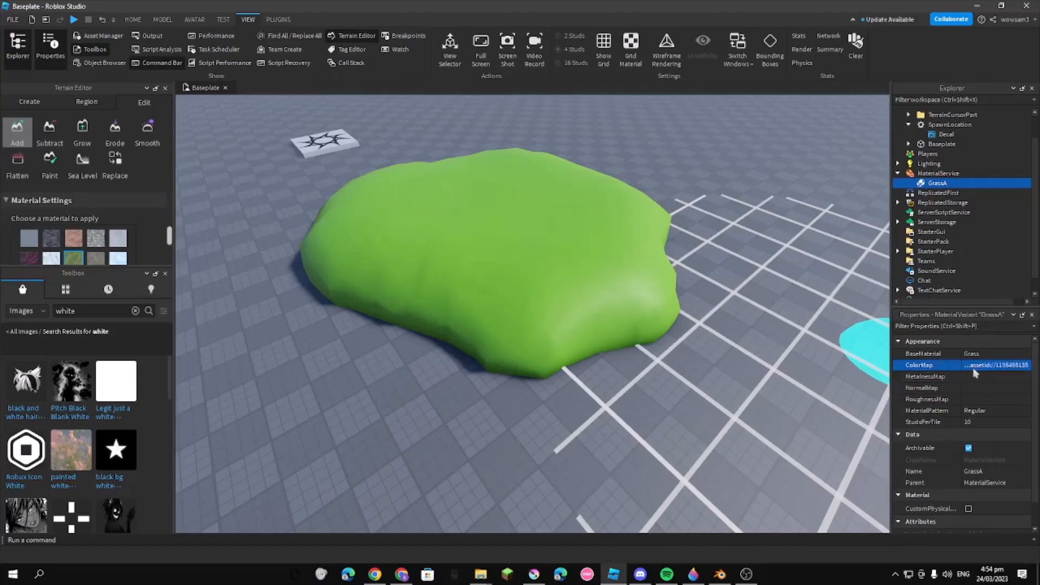
right_click_drag(740, 344, 731, 347)
key("d")
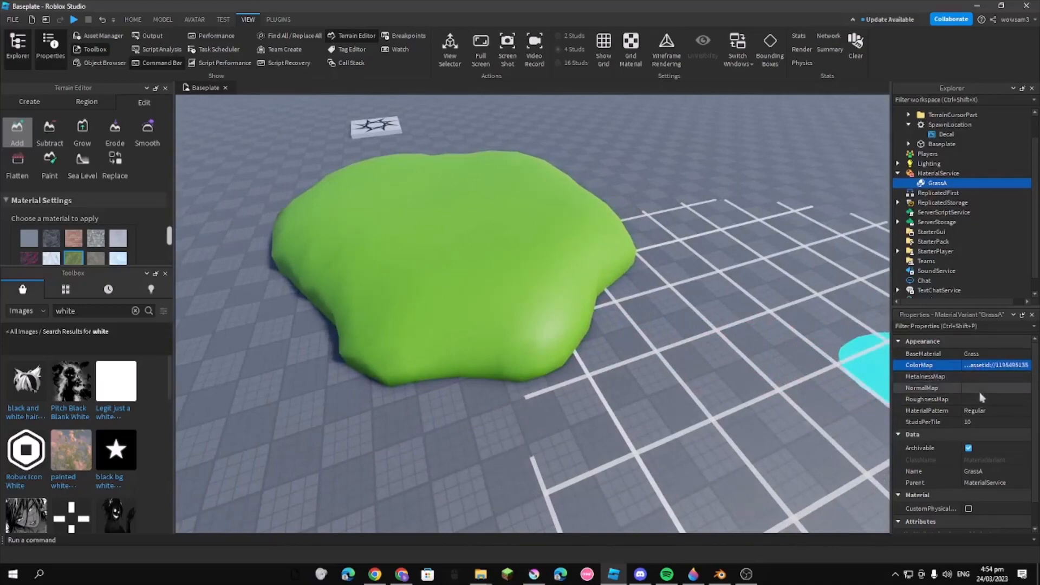
Set GrassA's MetalnessMap to the same asset ID as its ColorMap
left_click(982, 378)
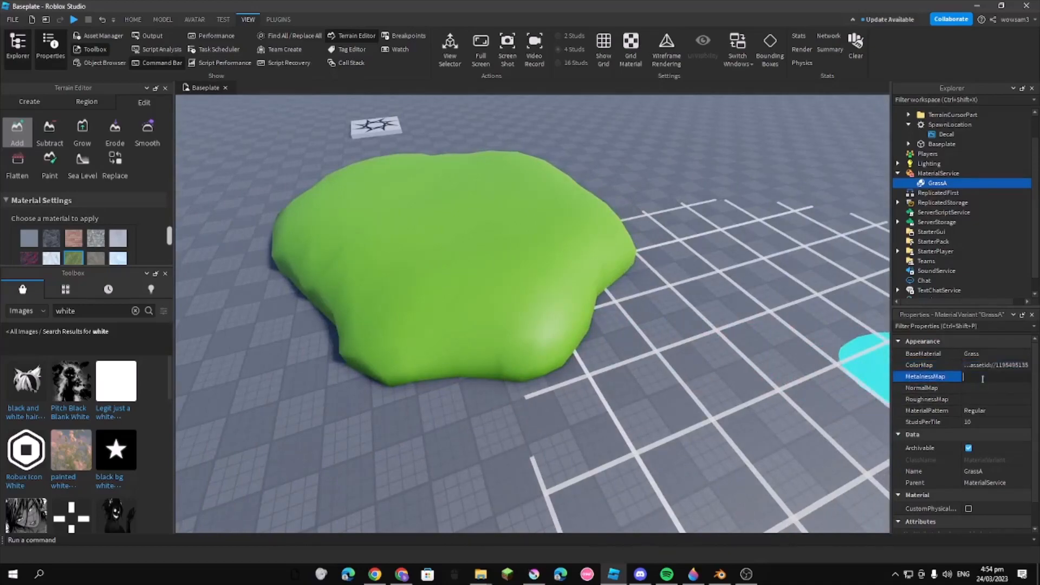
key("d")
right_click_drag(688, 326, 686, 326)
key("d")
key("s")
key("w")
key("s")
left_click(994, 355)
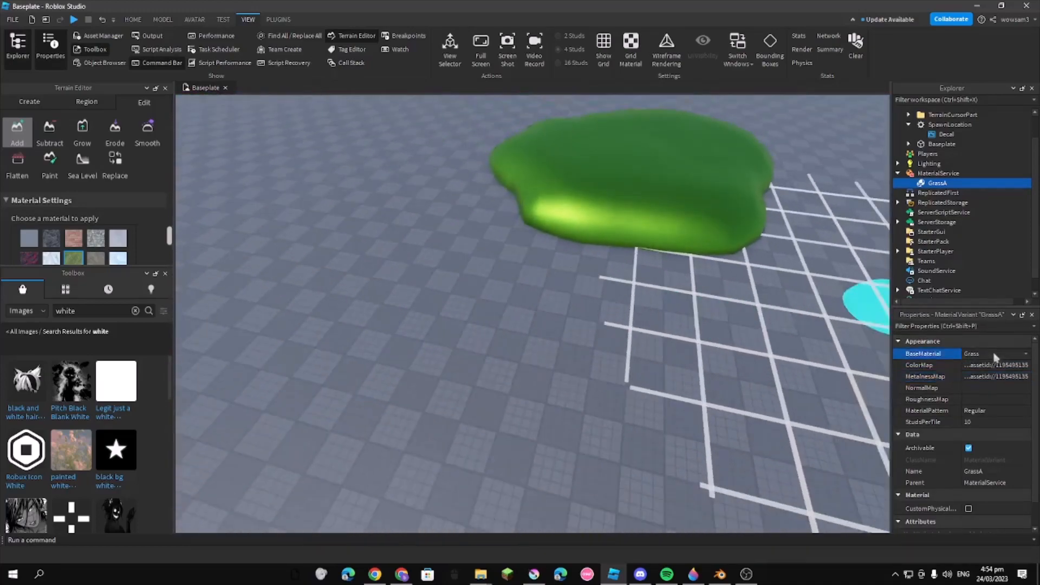
left_click(995, 355)
scroll(991, 395, "down", 3)
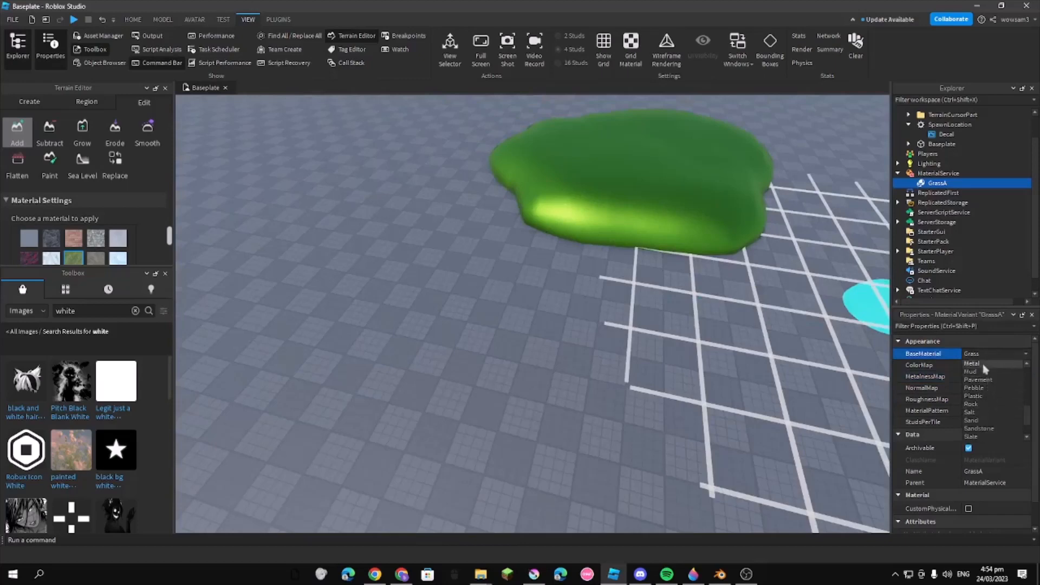
left_click(752, 308)
right_click_drag(769, 303, 770, 303)
key("ctrl+z")
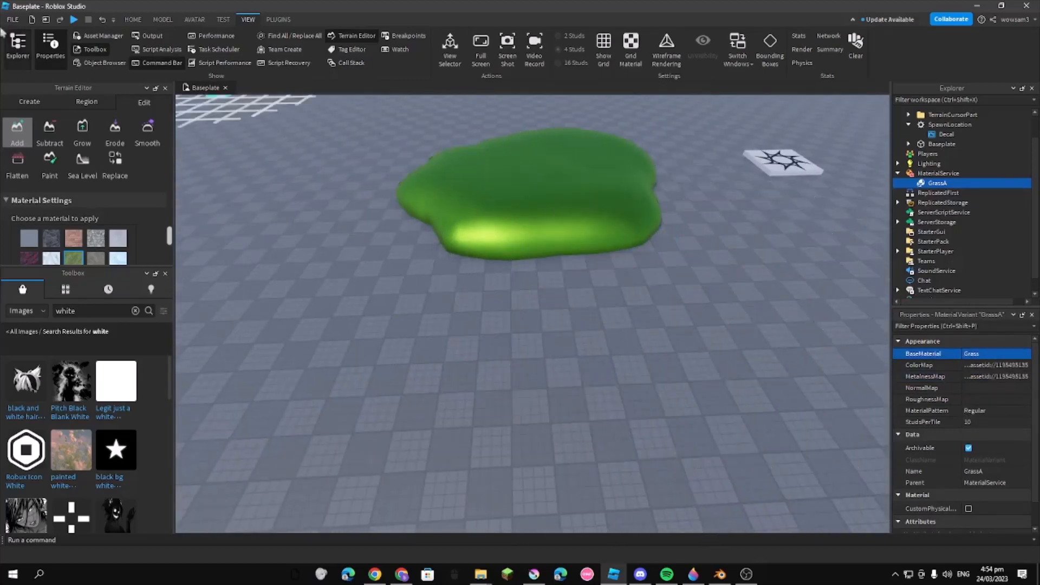
Insert a block part in front of the terrain and set its Material to Grass
left_click(133, 20)
left_click(293, 44)
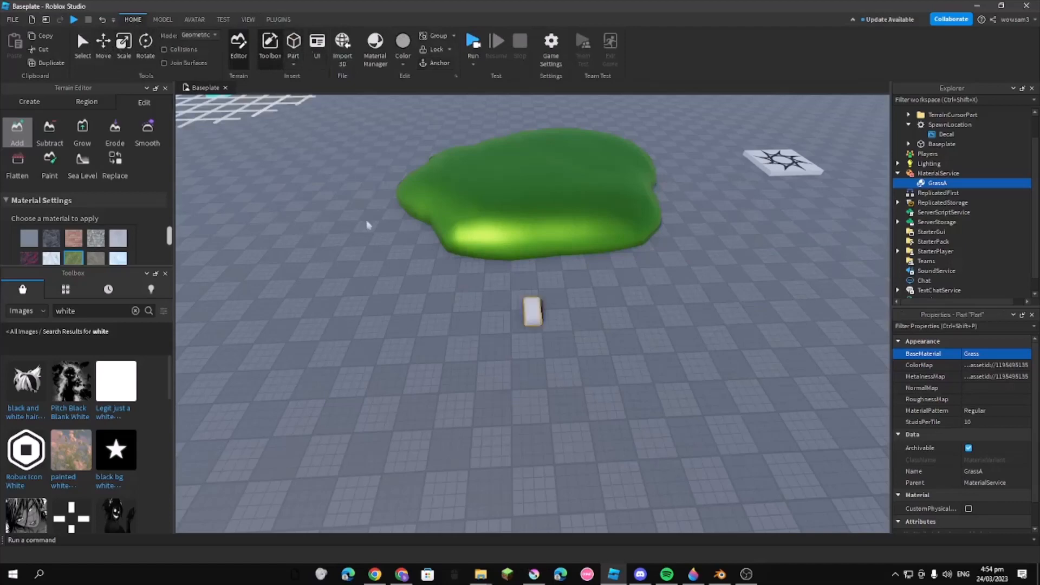
key("f")
left_click(998, 394)
scroll(1000, 421, "down", 3)
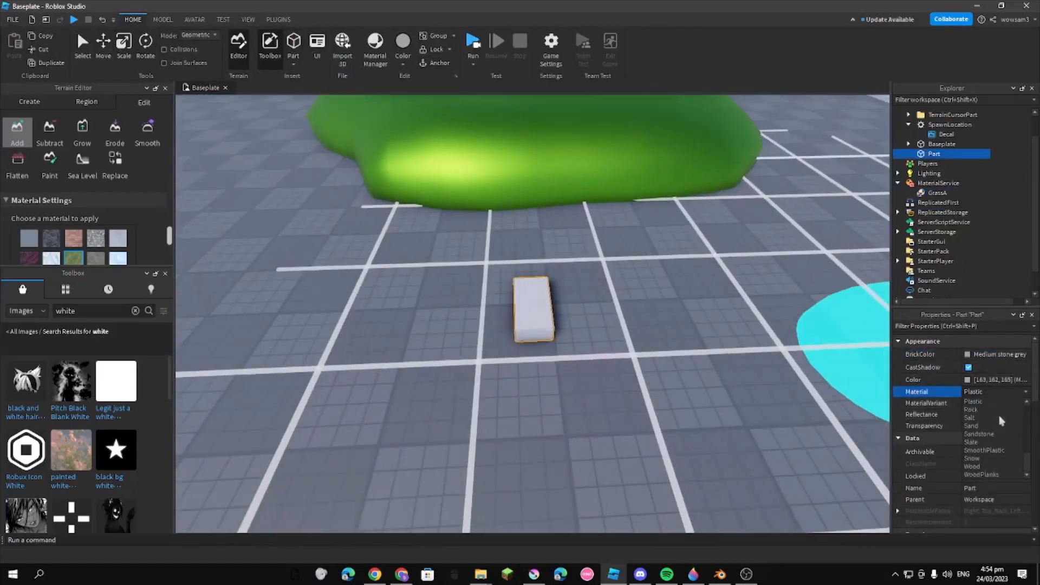
scroll(997, 441, "up", 3)
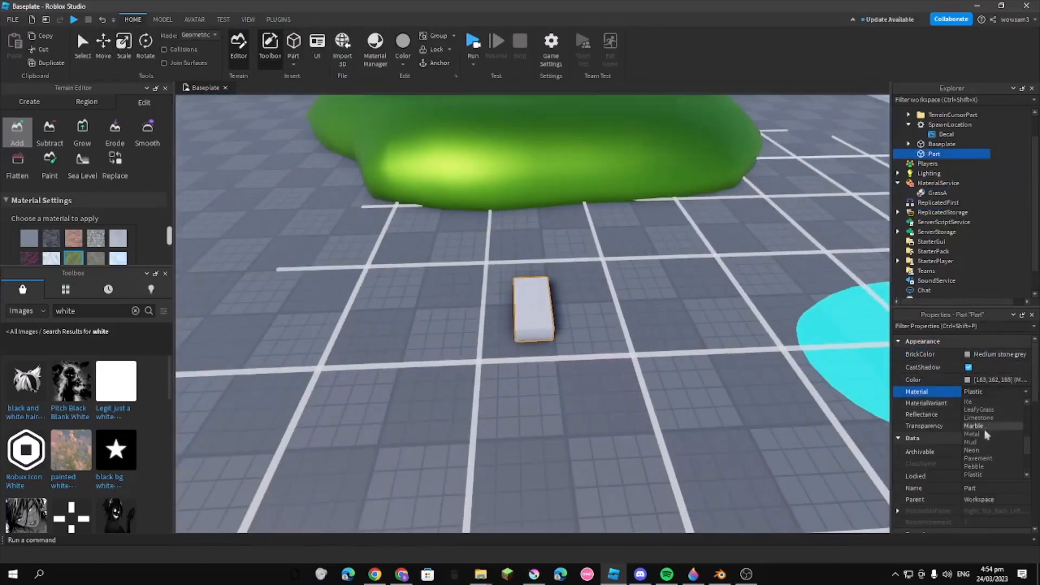
scroll(986, 431, "up", 1)
left_click(983, 434)
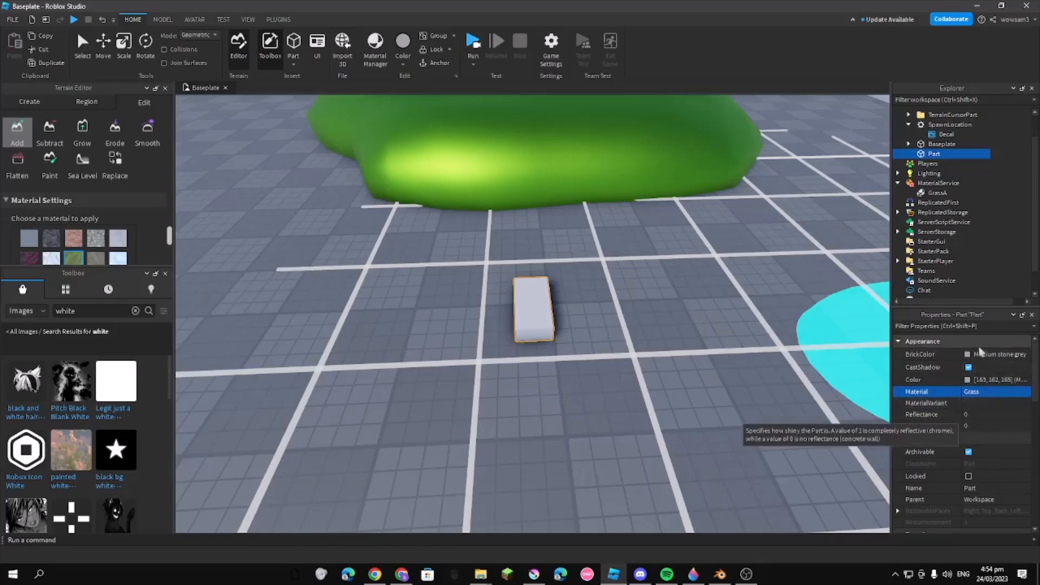
Try a Bright green BrickColor on the test part and delete the part
left_click(988, 354)
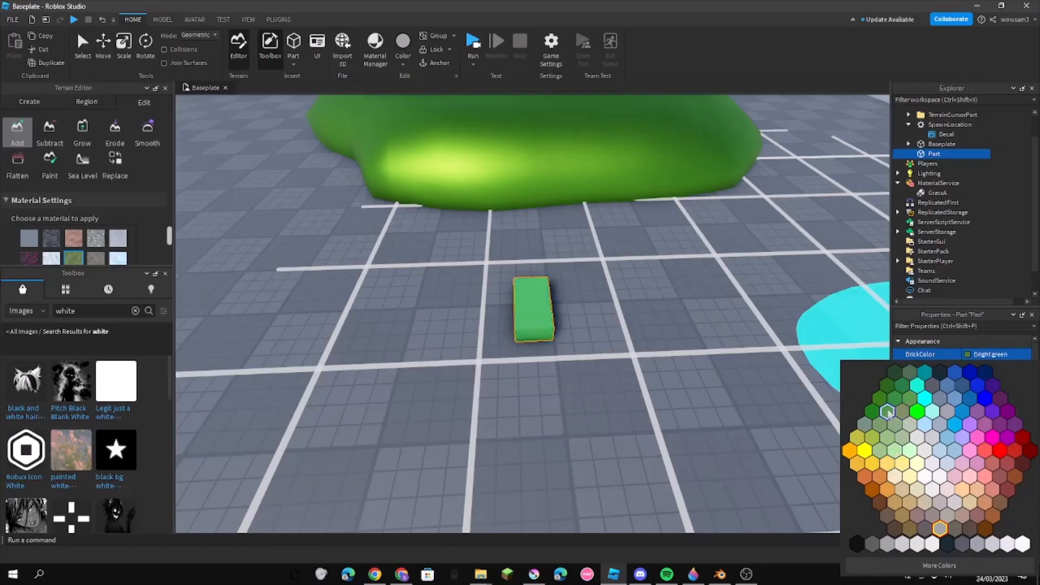
left_click(888, 413)
key("Delete")
Clear the MetalnessMap of the GrassA variant
left_click(936, 183)
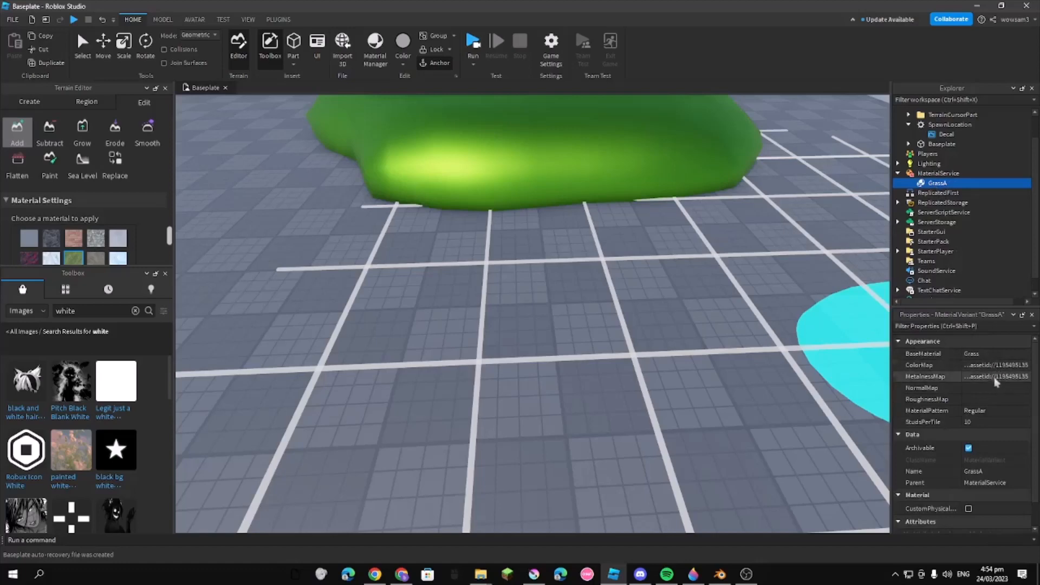
left_click(995, 379)
key("BackSpace")
key("Return")
Examine the smooth grass terrain from several angles and distances
right_click_drag(802, 258, 800, 260)
key("w")
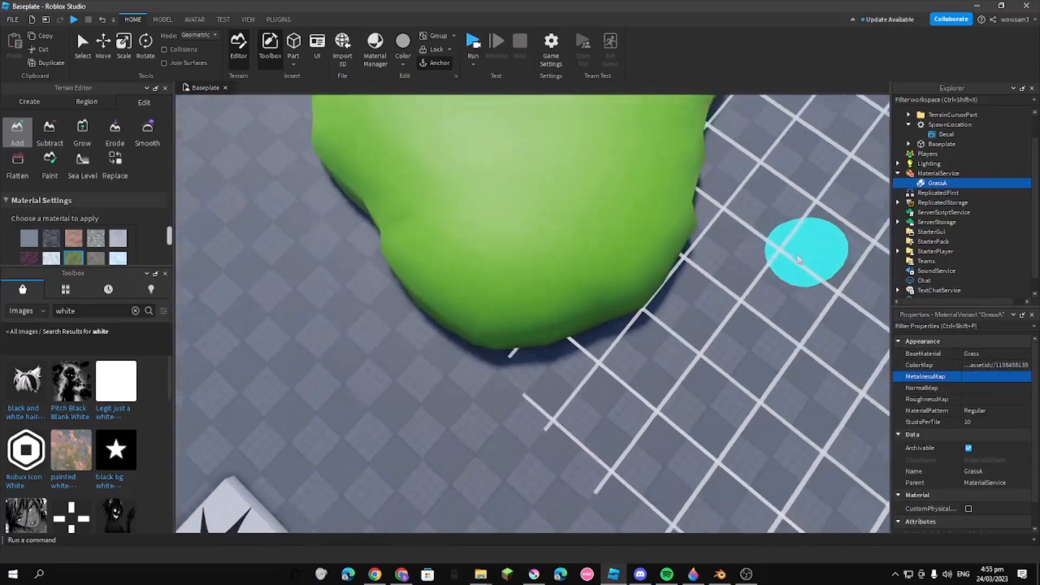
scroll(799, 260, "down", 4)
right_click_drag(720, 277, 722, 279)
scroll(643, 267, "up", 3)
scroll(337, 245, "down", 3)
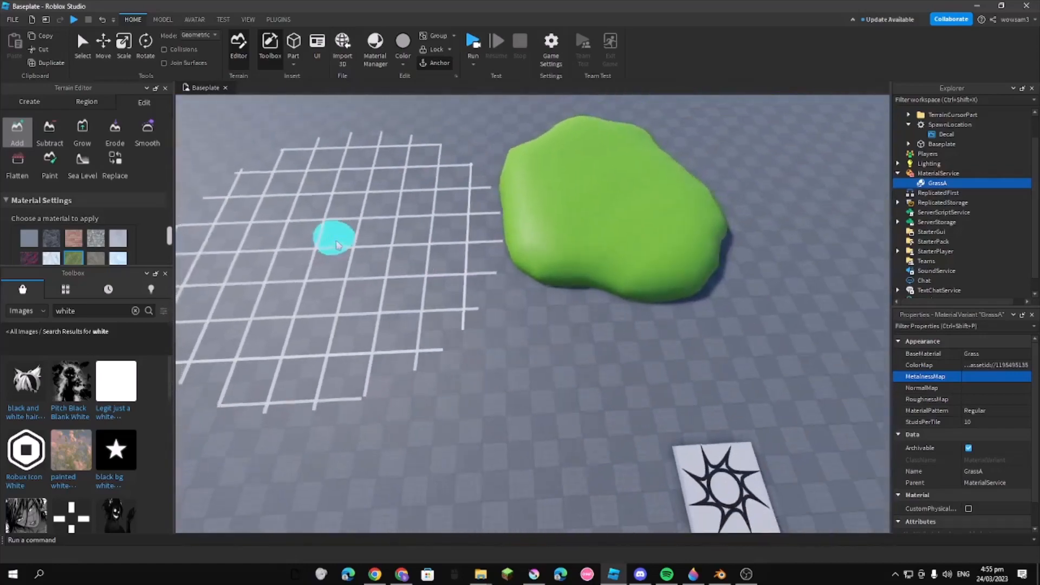
key("s")
key("d")
key("a")
key("w")
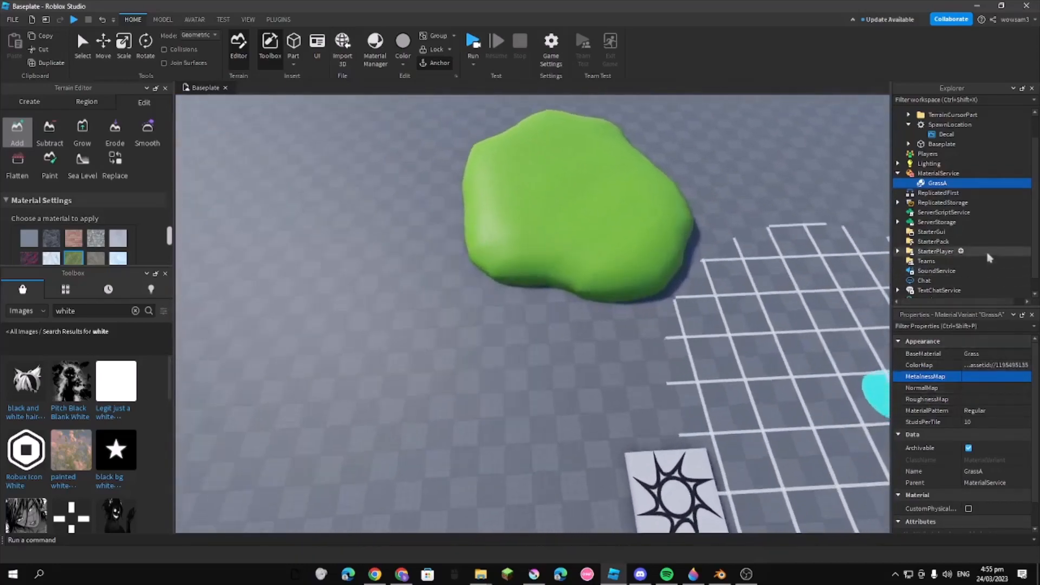
key("d")
key("w")
Duplicate the GrassA variant, rename the copy RockA and set its BaseMaterial to Rock
key("ctrl+d")
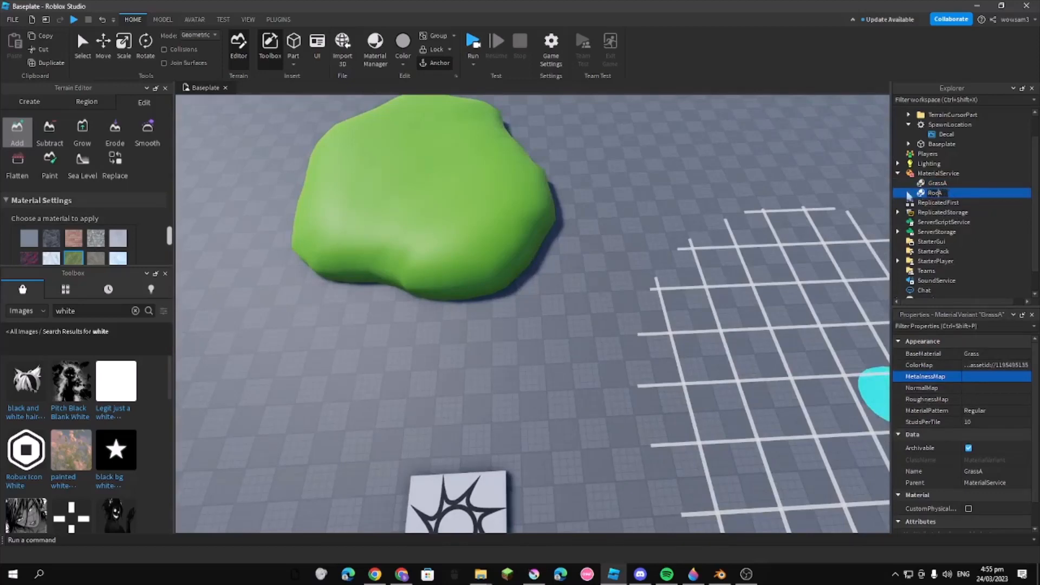
left_click(995, 353)
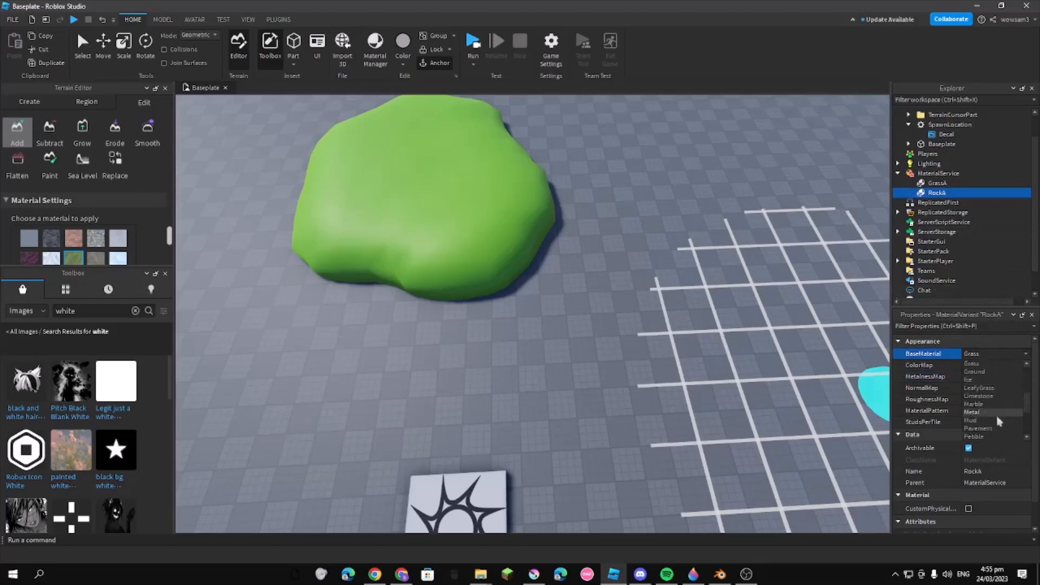
scroll(994, 418, "up", 3)
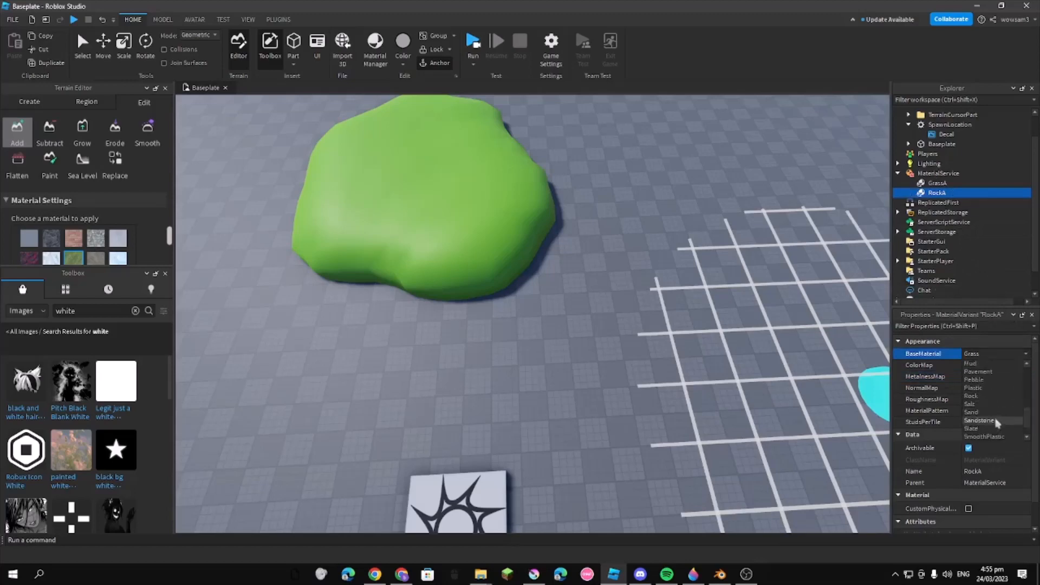
scroll(997, 410, "up", 1)
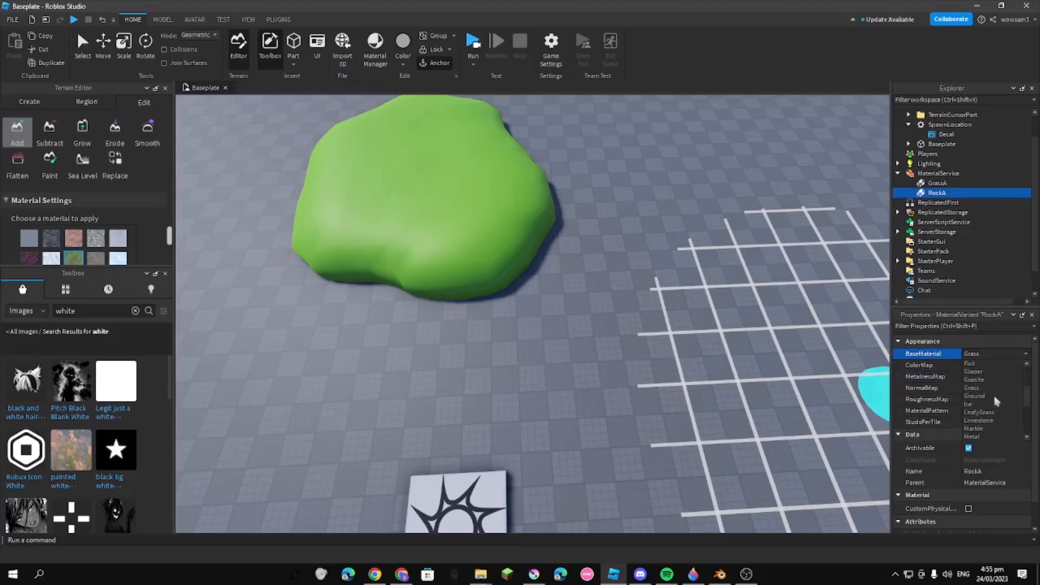
scroll(990, 414, "down", 3)
left_click(984, 406)
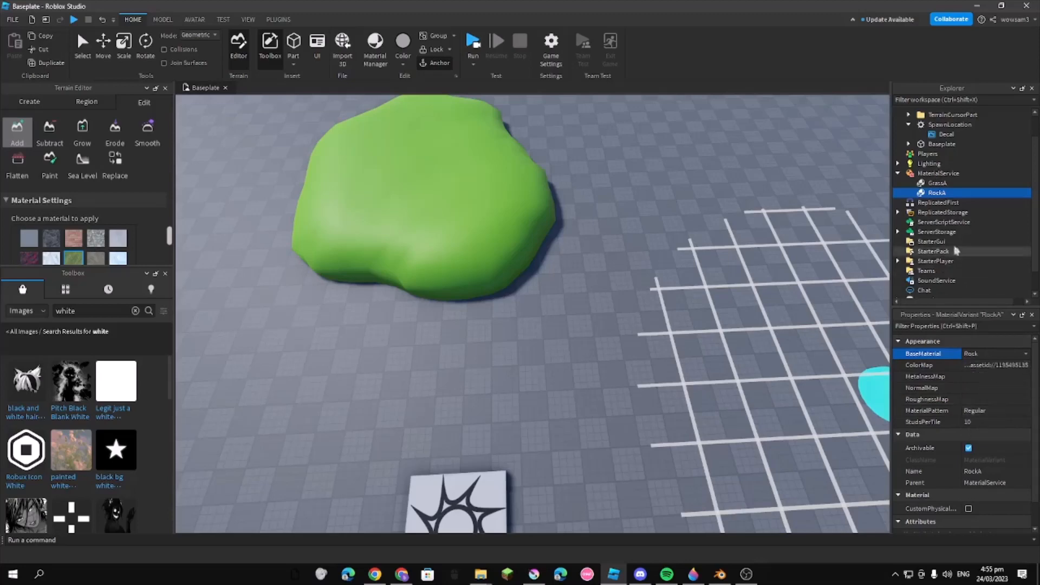
Duplicate the RockA variant and rename the copy SandA
key("ctrl+d")
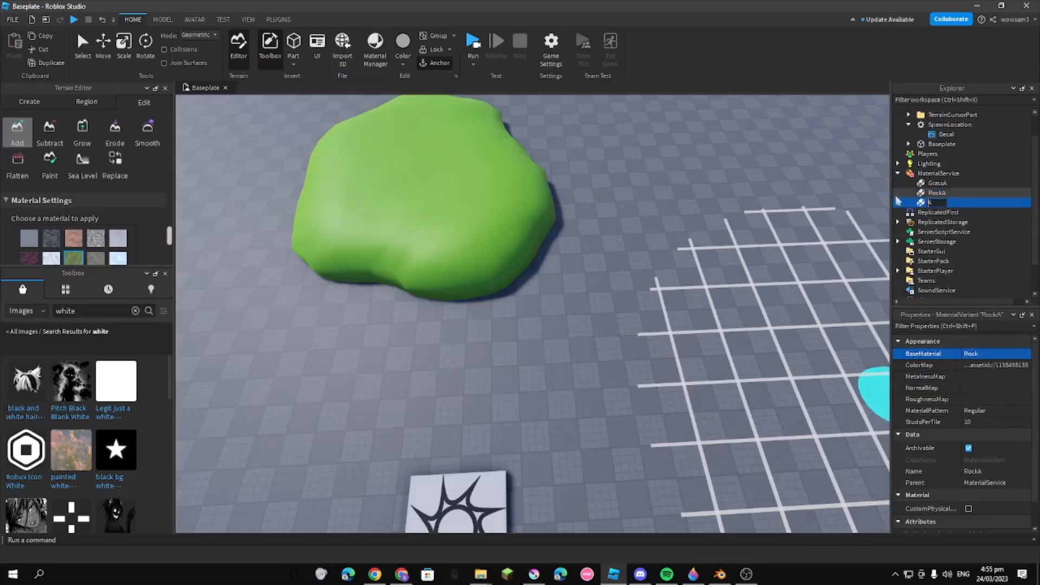
scroll(942, 216, "up", 1)
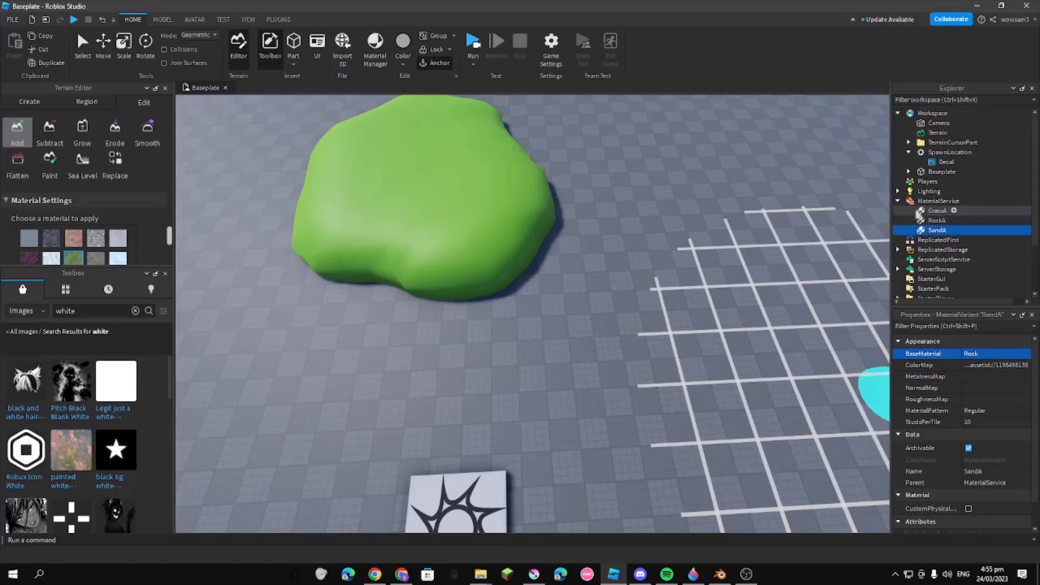
Change the Grass colour in the Terrain's MaterialColors to a yellower green
left_click(937, 133)
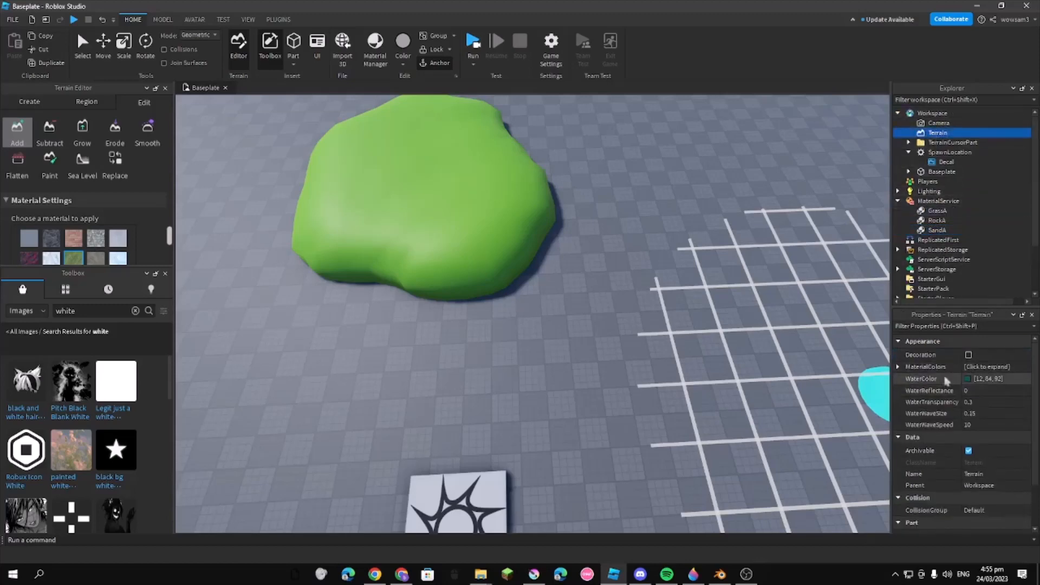
left_click(899, 368)
scroll(953, 401, "down", 3)
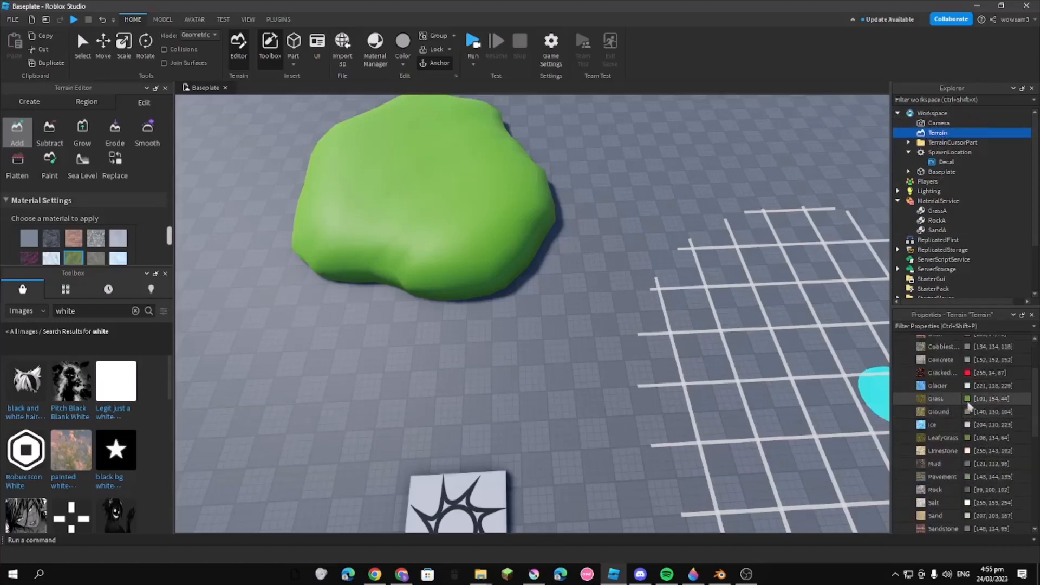
left_click(966, 398)
left_click_drag(585, 168, 888, 142)
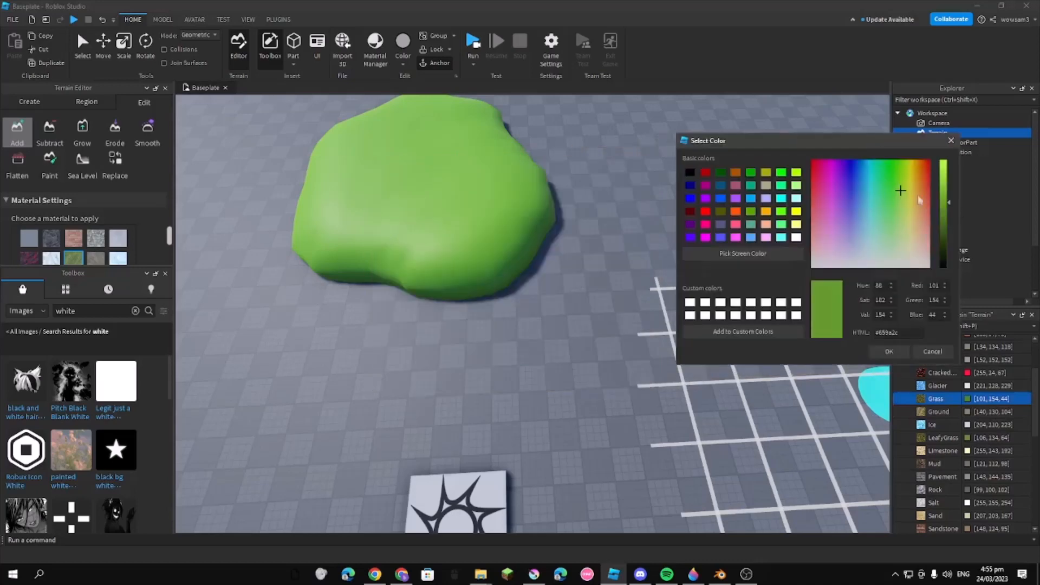
left_click_drag(900, 190, 800, 157)
left_click_drag(893, 193, 903, 176)
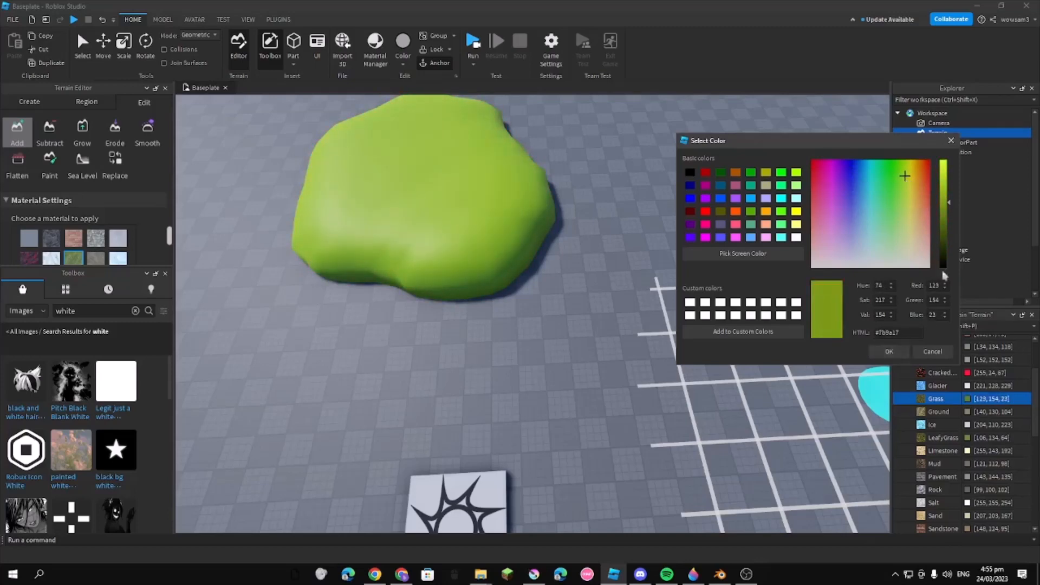
left_click_drag(945, 212, 943, 233)
left_click(886, 353)
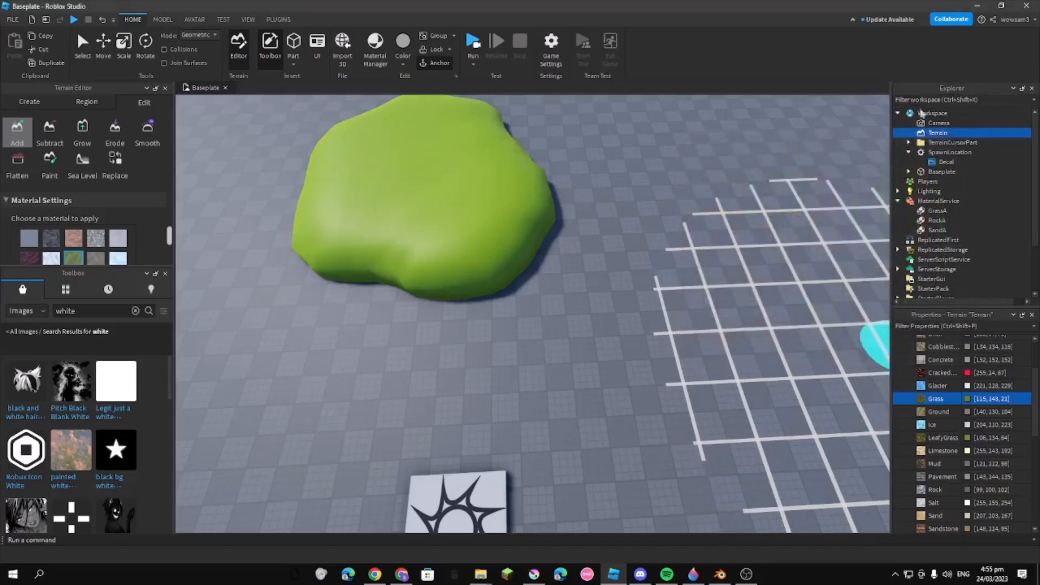
Set the SandA variant's BaseMaterial to Sand
scroll(950, 255, "down", 2)
left_click(937, 175)
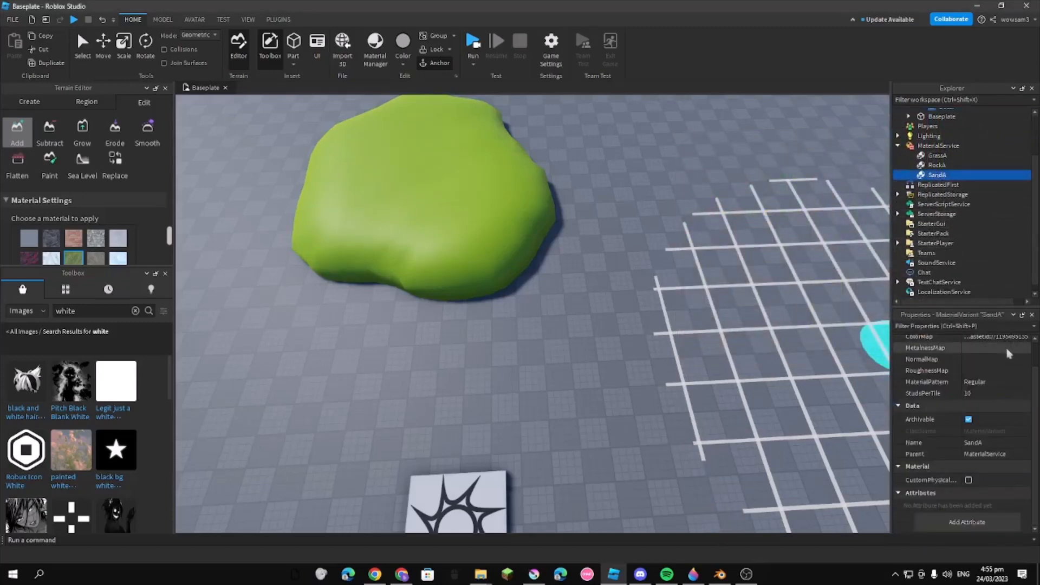
left_click(937, 165)
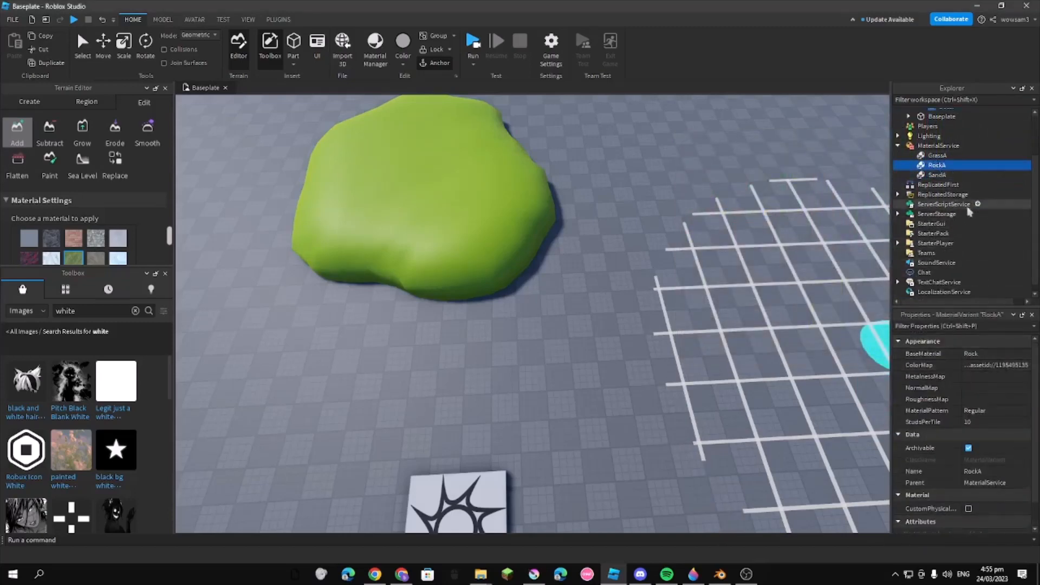
left_click(937, 175)
left_click(1011, 354)
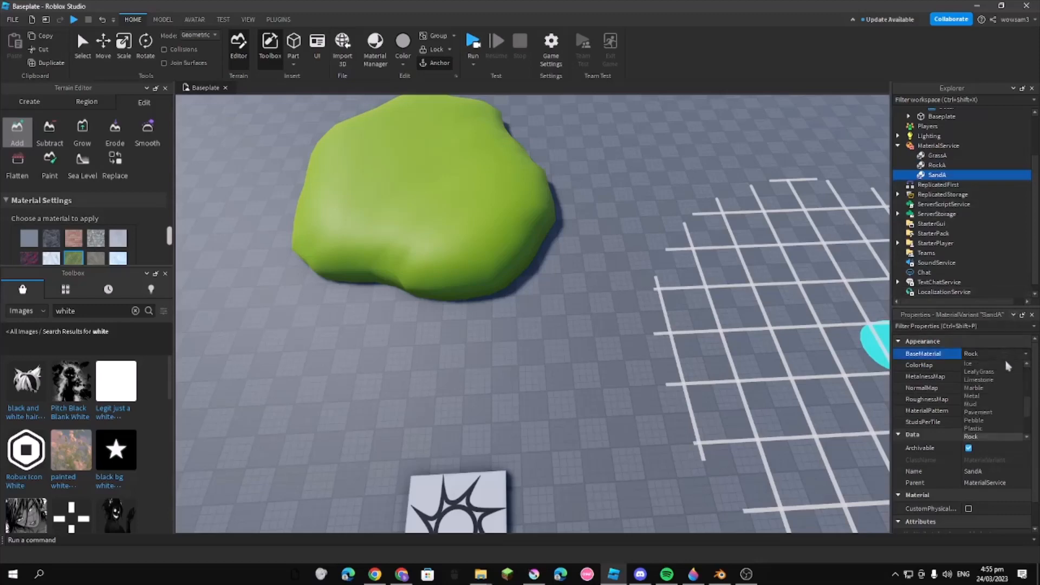
scroll(1008, 397, "down", 1)
left_click(994, 388)
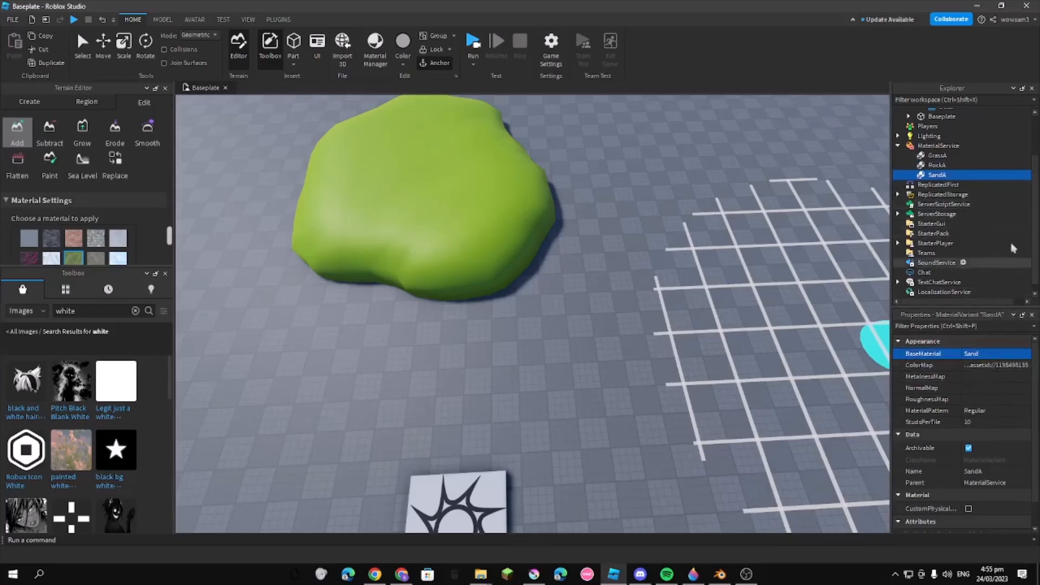
Duplicate the SandA variant, set the copy's BaseMaterial to Asphalt and rename it AsphaltA
key("ctrl+d")
left_click(994, 355)
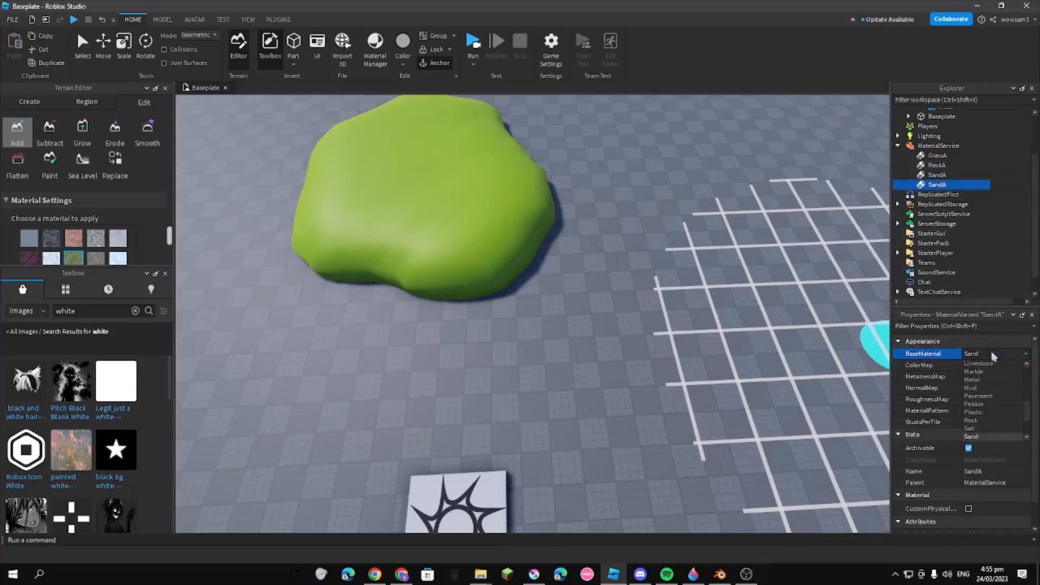
scroll(983, 390, "down", 1)
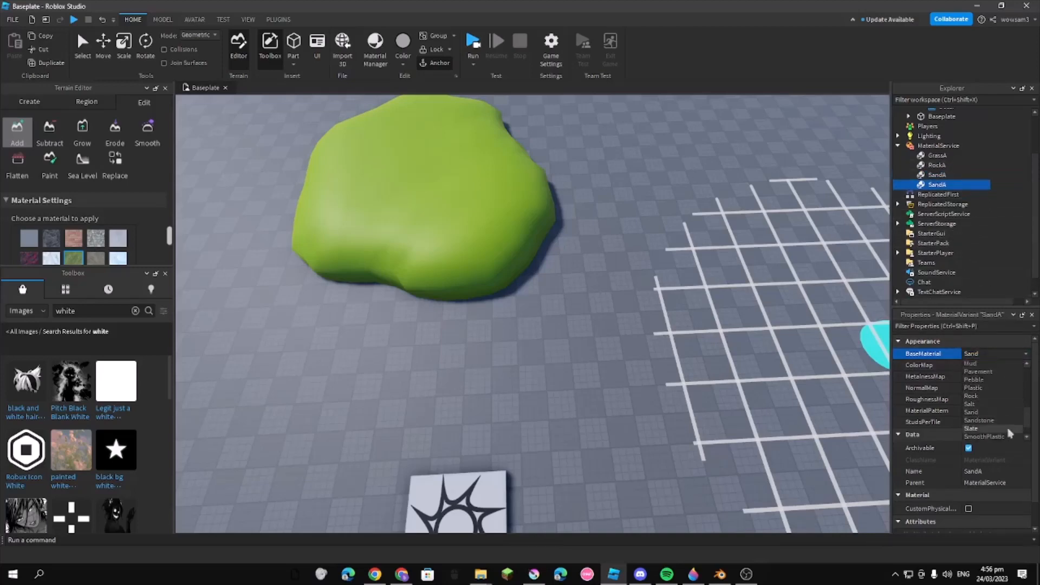
scroll(999, 425, "down", 1)
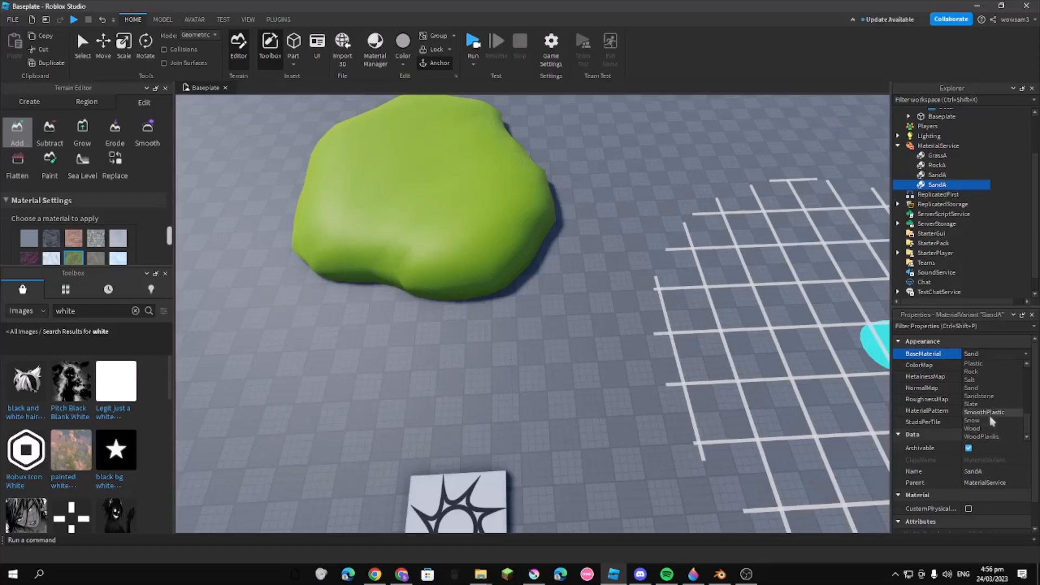
scroll(990, 412, "up", 8)
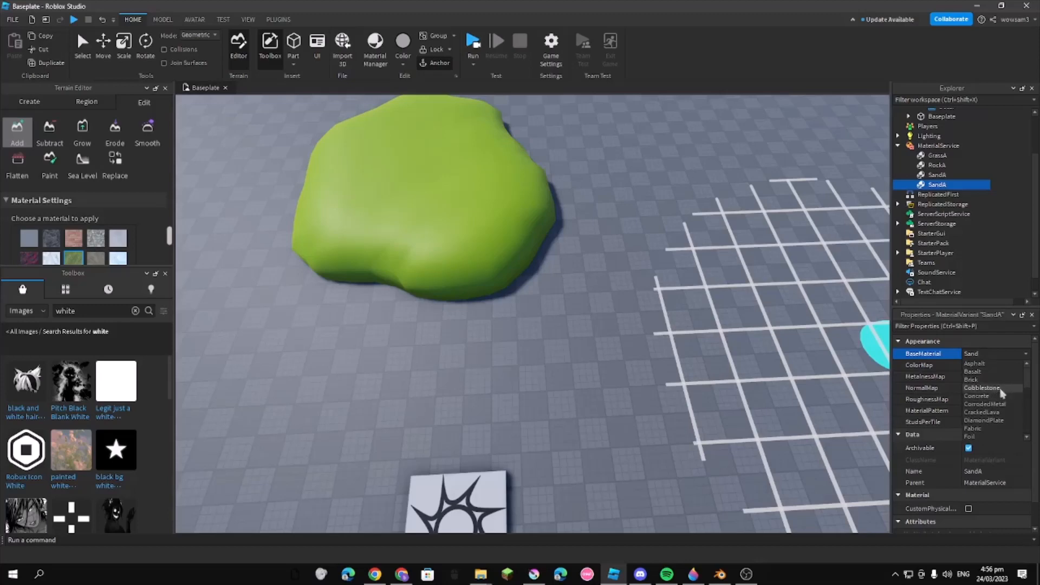
left_click(995, 364)
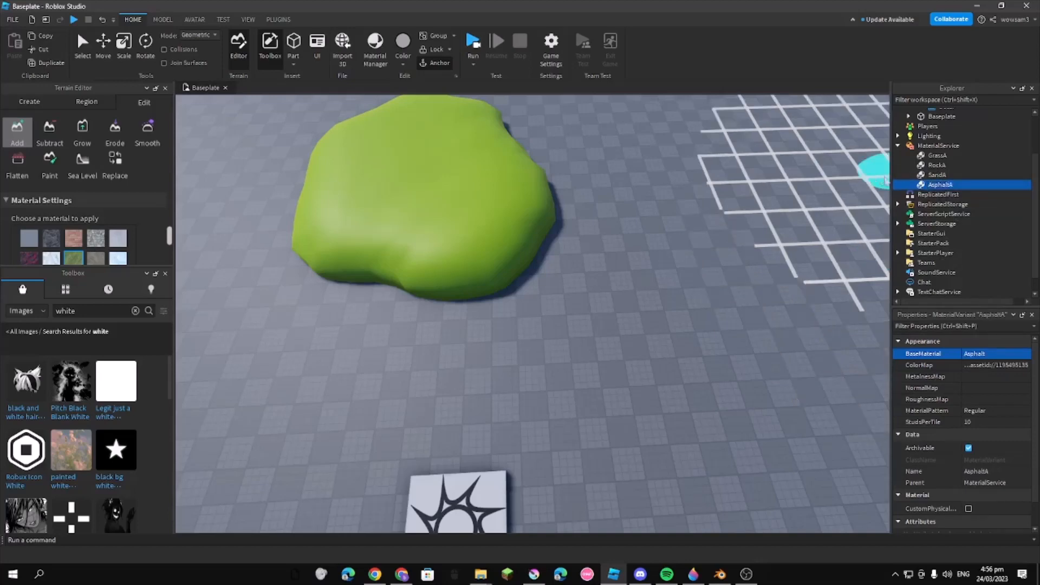
Set the Asphalt entry in MaterialService's Material Overrides to AsphaltA and look through the remaining overrides
left_click(938, 145)
scroll(1014, 375, "down", 1)
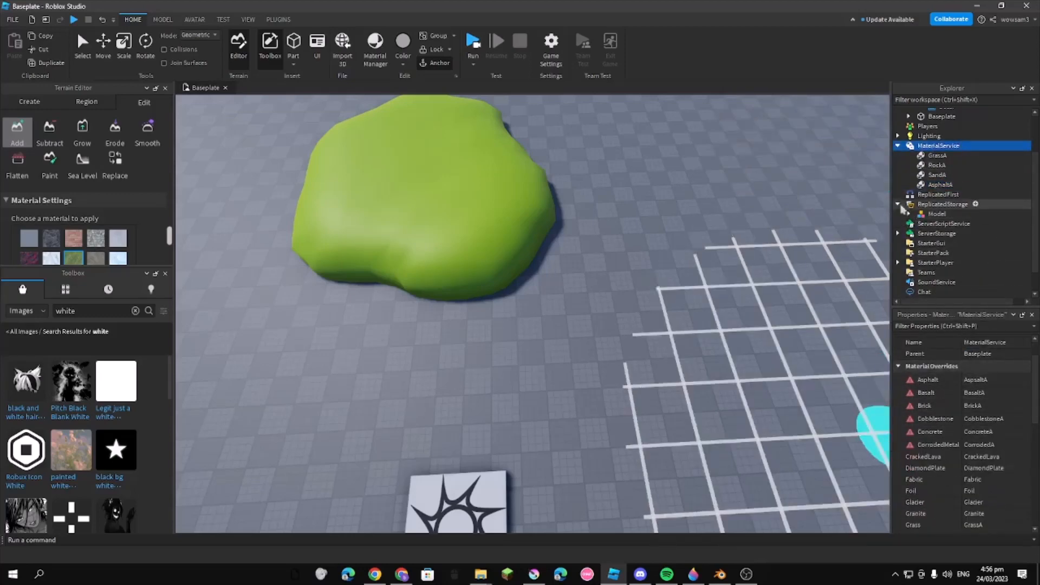
scroll(991, 398, "down", 2)
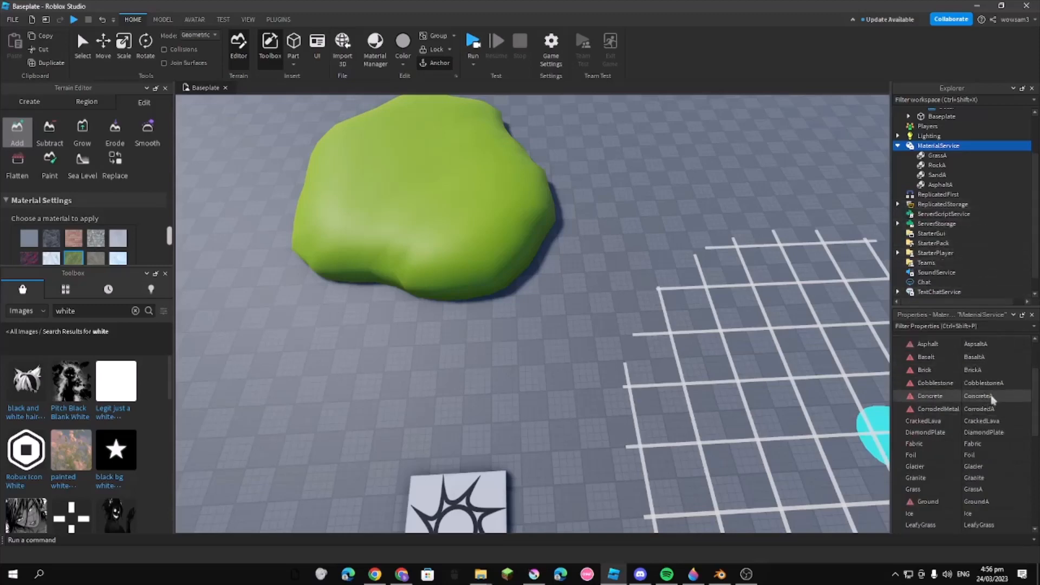
scroll(989, 403, "down", 2)
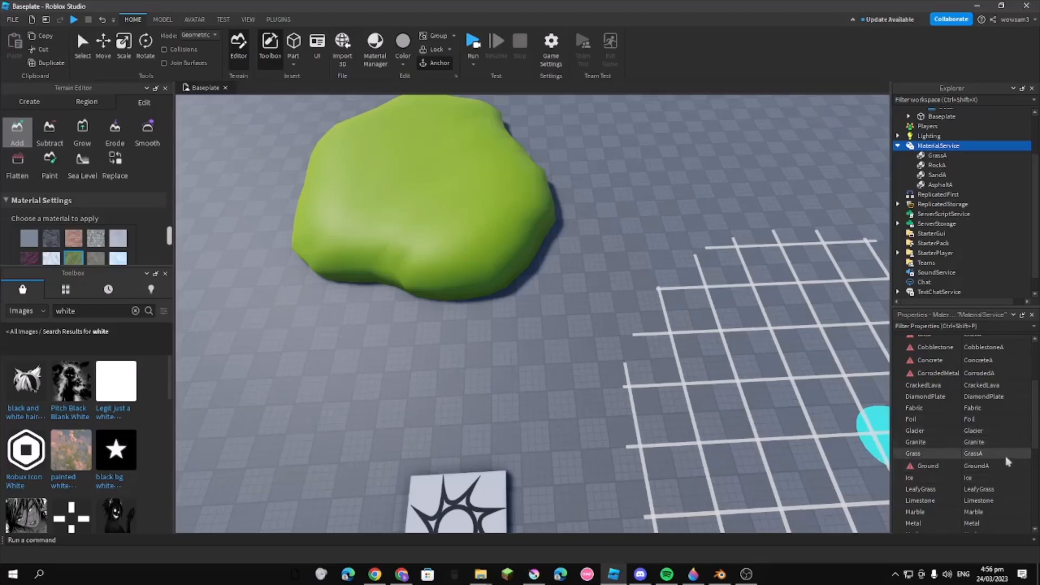
scroll(1008, 461, "down", 6)
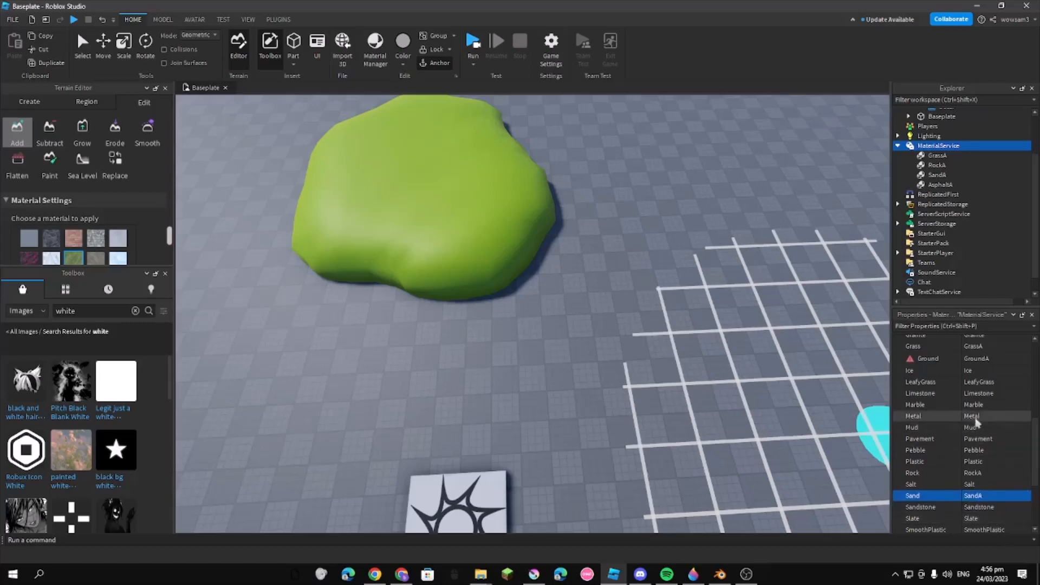
scroll(996, 439, "up", 8)
scroll(995, 397, "up", 4)
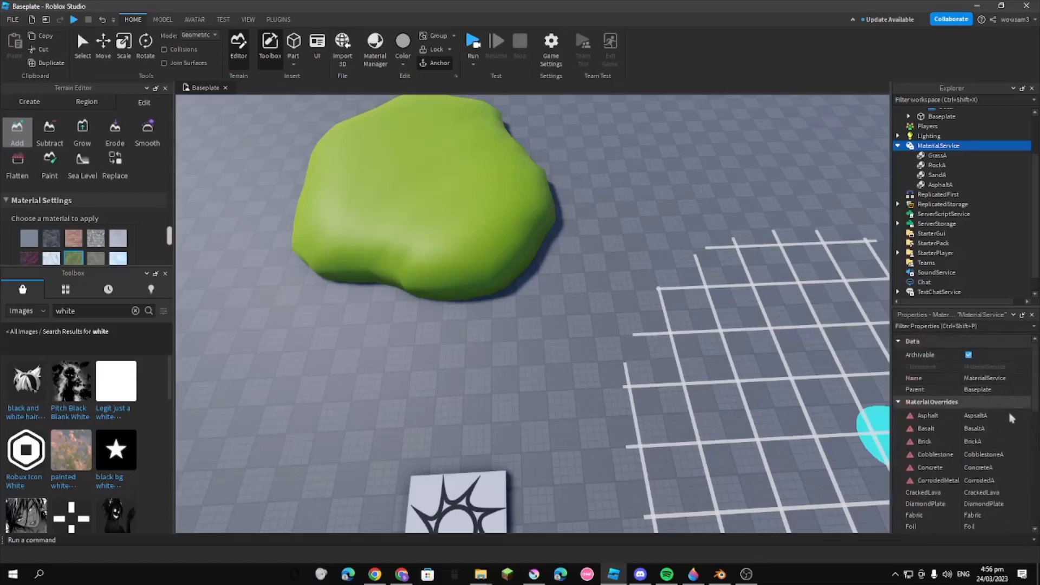
left_click(1021, 417)
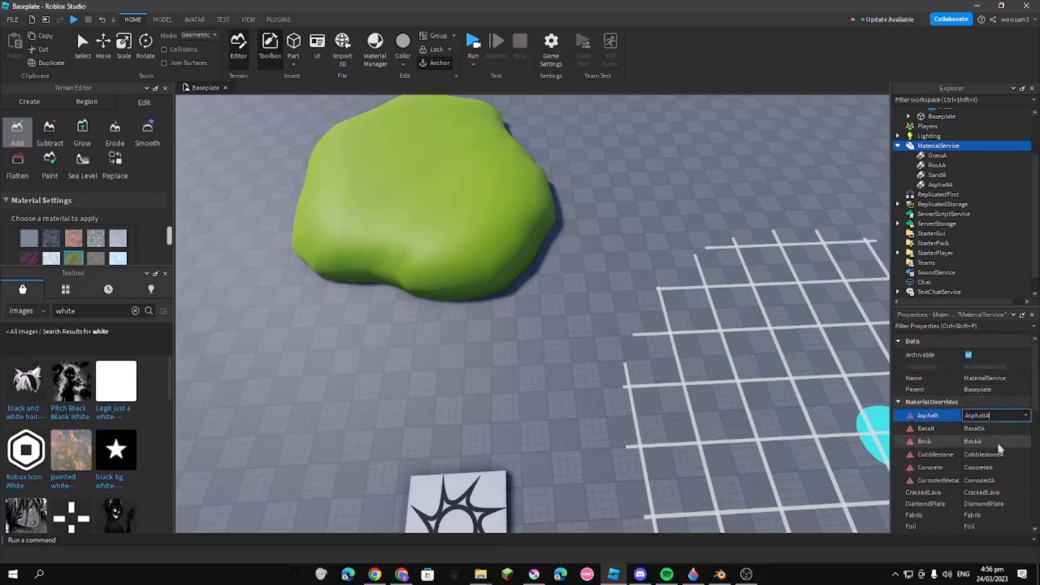
scroll(1002, 449, "down", 10)
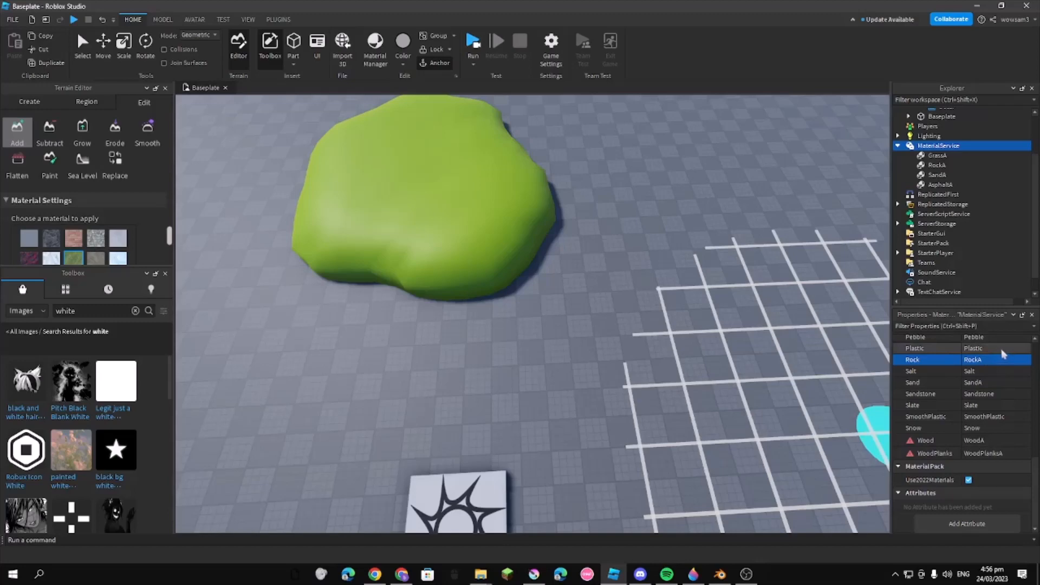
scroll(1003, 355, "up", 5)
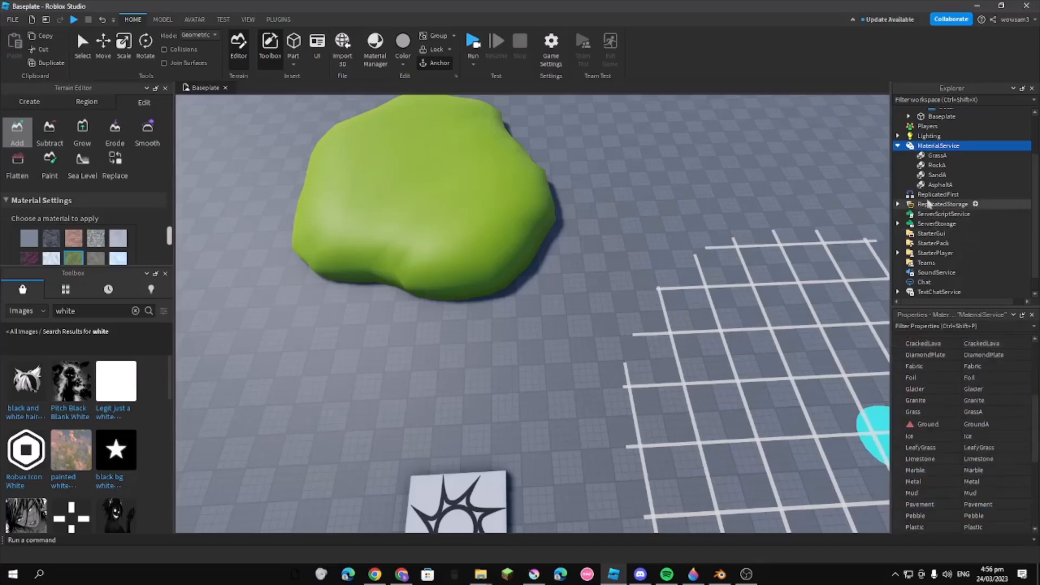
scroll(983, 394, "up", 3)
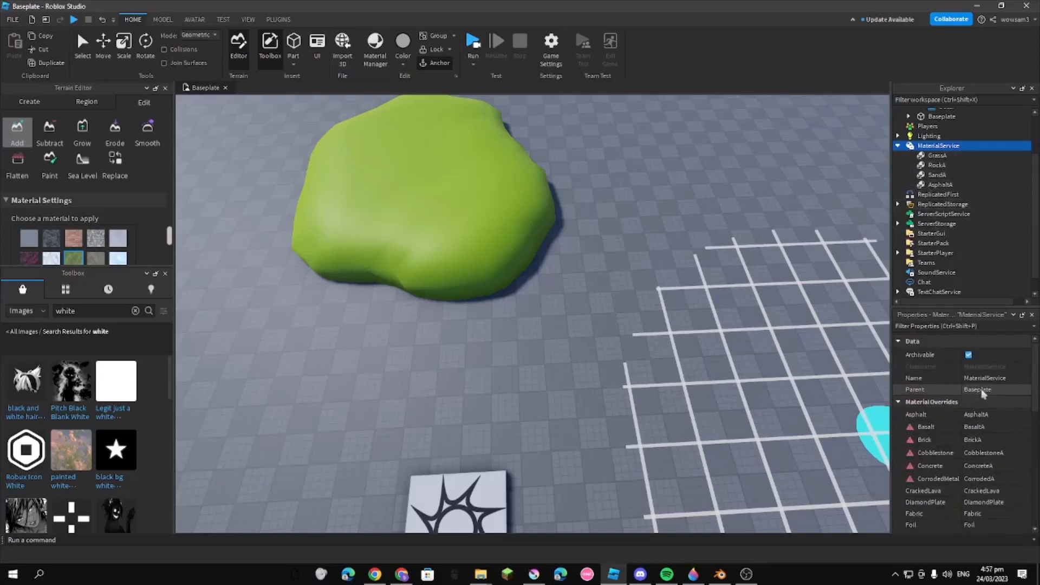
scroll(986, 394, "down", 5)
left_click(969, 364)
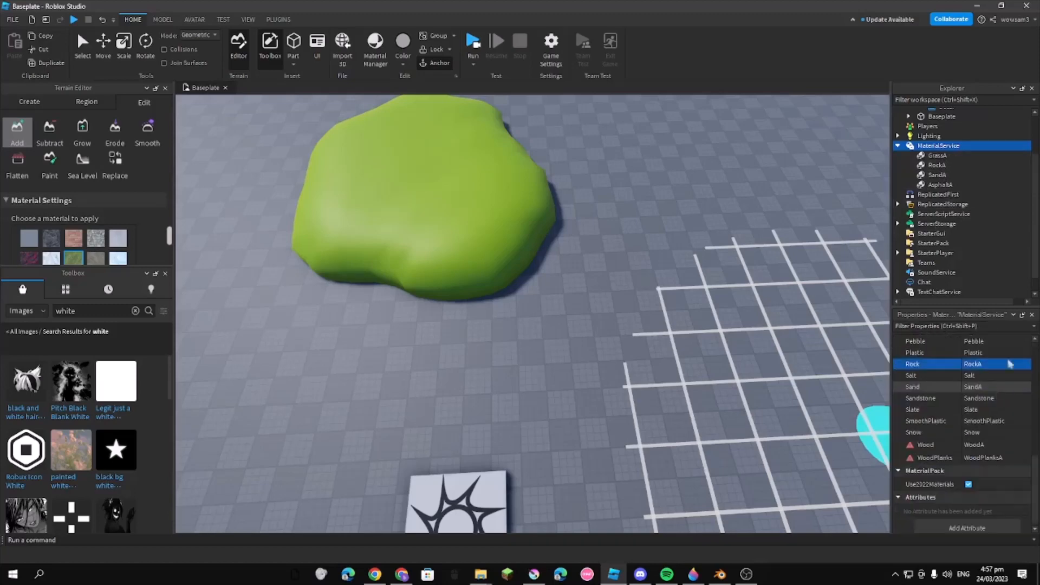
Add a patch of Asphalt terrain on the baseplate beside the grass mound
right_click_drag(652, 253, 583, 269)
scroll(583, 269, "down", 3)
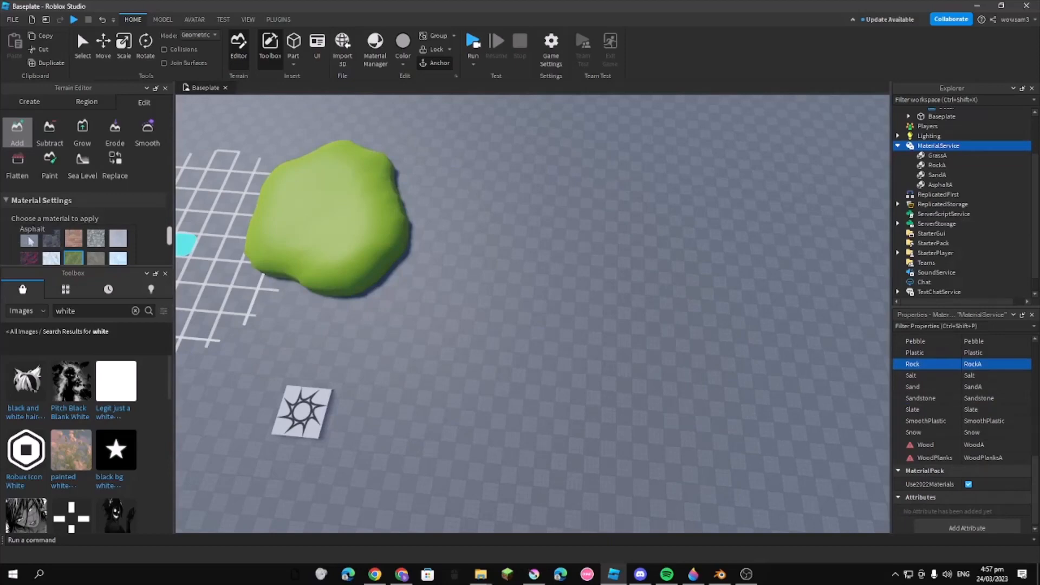
left_click(28, 238)
mouse_move(438, 239)
left_mouse_down()
mouse_move(538, 355)
mouse_move(487, 267)
mouse_move(562, 318)
left_mouse_up()
scroll(883, 390, "up", 5)
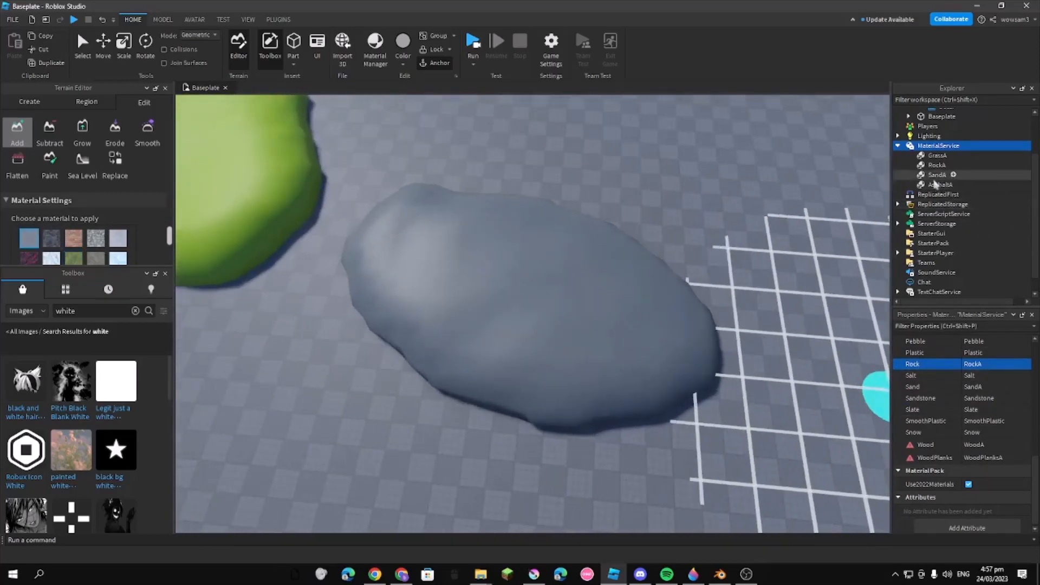
Try the ColorMap's asset ID as AsphaltA's MetalnessMap, and undo the change together with the asphalt terrain patch
left_click(935, 185)
scroll(993, 381, "up", 1)
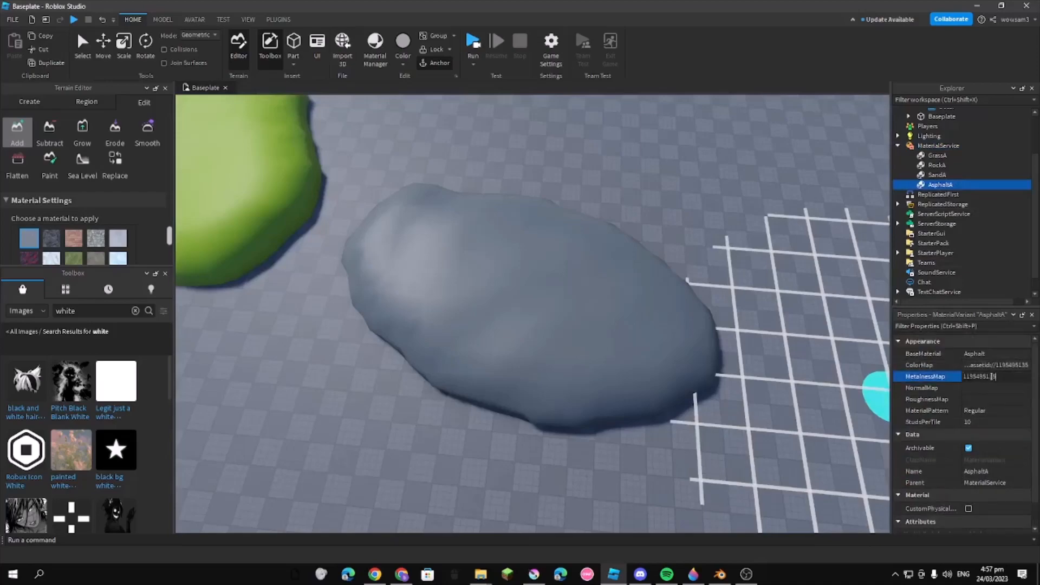
key("Return")
right_click_drag(768, 357, 769, 359)
key("ctrl+z")
key("ctrl+z")
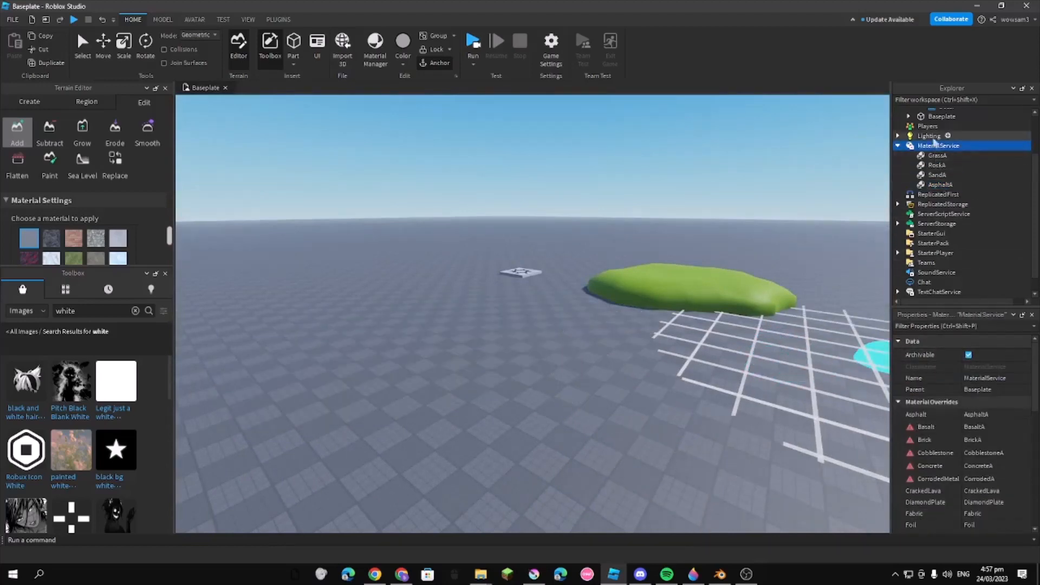
Set RockA's MetalnessMap to the same image asset ID as its ColorMap and undo the stray terrain stroke
left_click(937, 155)
left_click(984, 378)
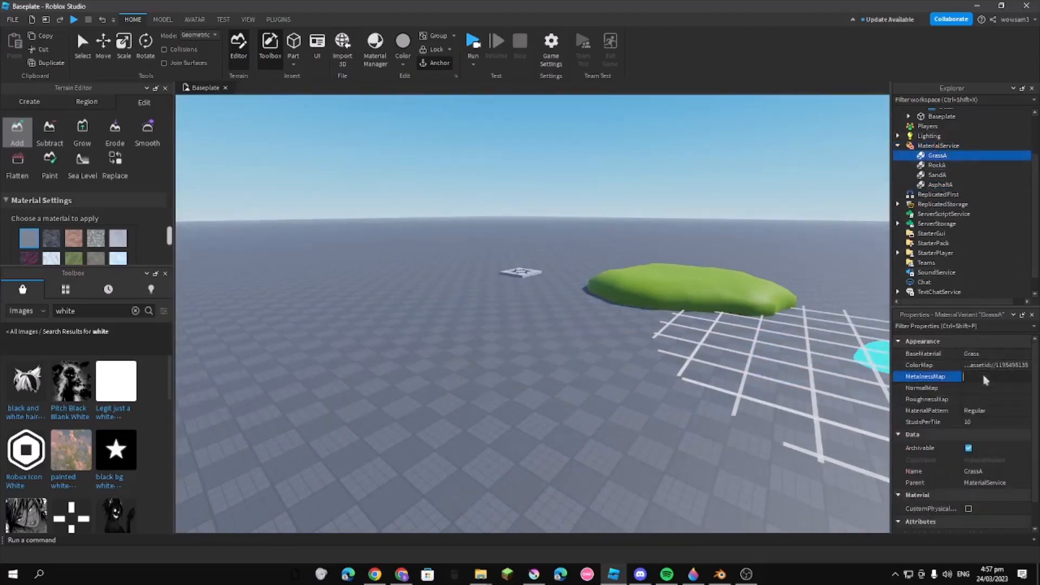
left_click(936, 165)
left_click(993, 378)
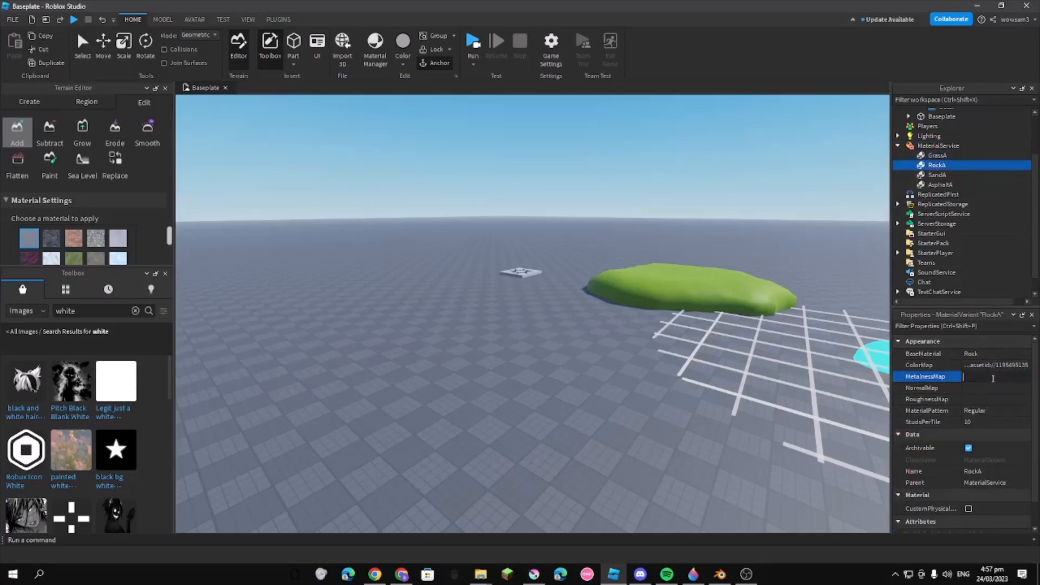
mouse_move(453, 414)
left_mouse_down()
mouse_move(592, 498)
mouse_move(666, 368)
mouse_move(555, 433)
left_mouse_up()
key("ctrl+z")
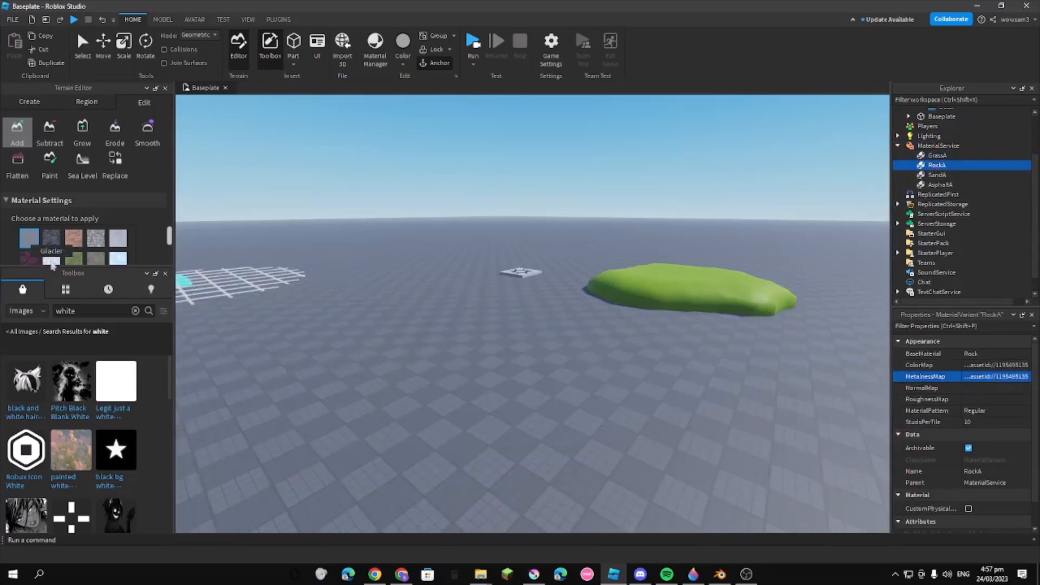
Add a large mound of Rock terrain on the baseplate near the grass mound
scroll(97, 253, "down", 3)
scroll(96, 253, "down", 1)
left_click(118, 199)
mouse_move(433, 428)
left_mouse_down()
mouse_move(441, 434)
mouse_move(415, 373)
mouse_move(444, 404)
mouse_move(595, 366)
mouse_move(567, 361)
mouse_move(647, 457)
mouse_move(500, 531)
mouse_move(805, 477)
mouse_move(587, 368)
left_mouse_up()
key("s")
key("a")
key("d")
right_click_drag(587, 368, 626, 464)
key("s")
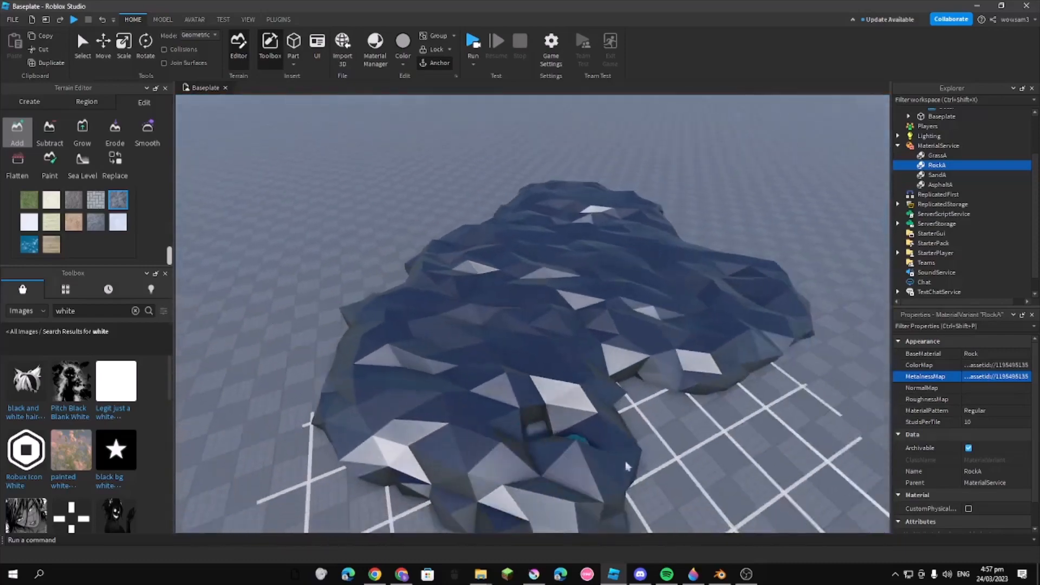
Examine the surface of the rock terrain beside the grass mound from near and far
key("d")
key("w")
right_click_drag(441, 352, 413, 320)
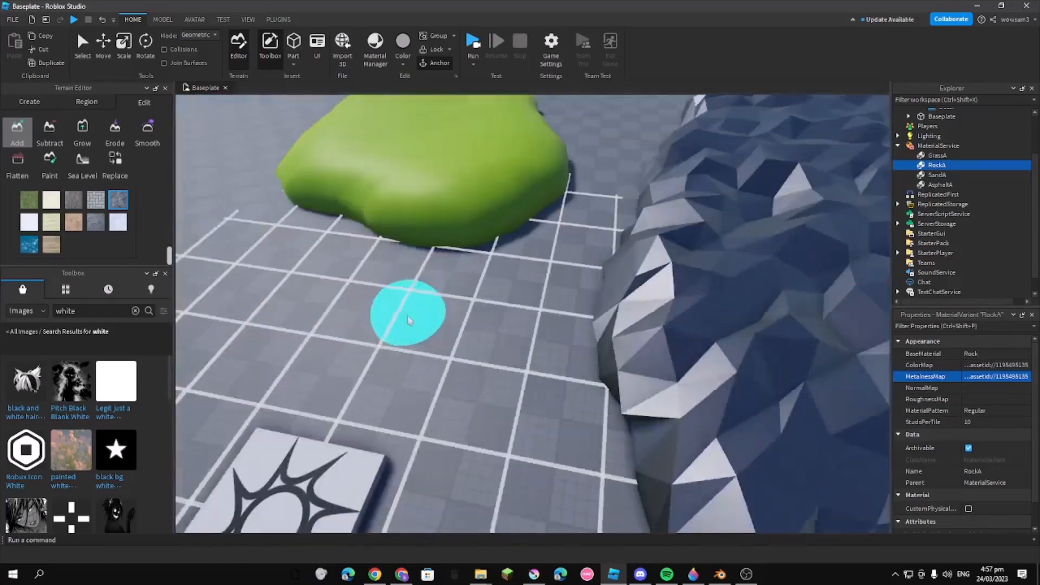
key("s")
key("s")
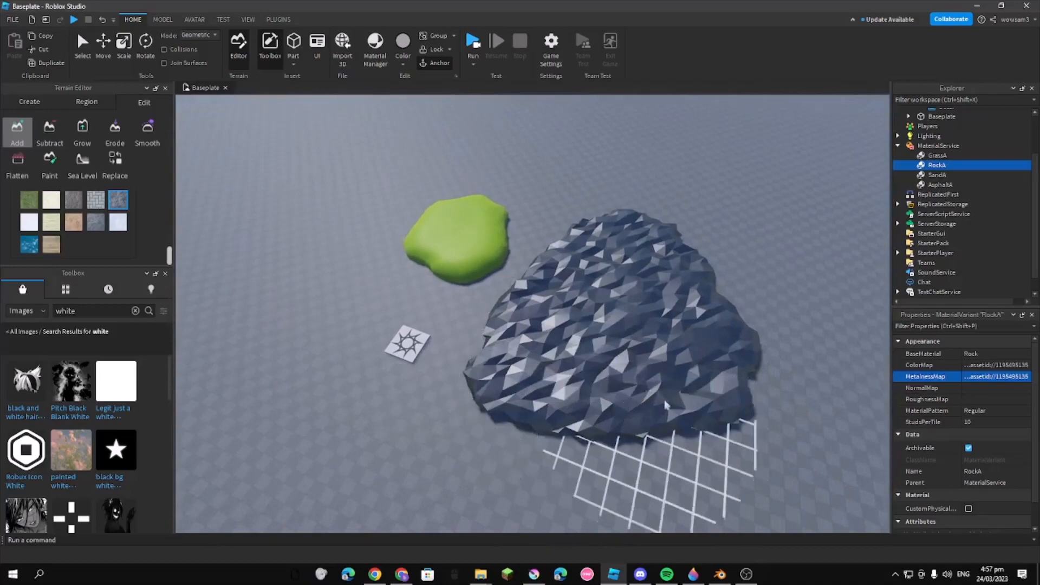
key("w")
right_click_drag(687, 346, 688, 346)
key("w")
key("s")
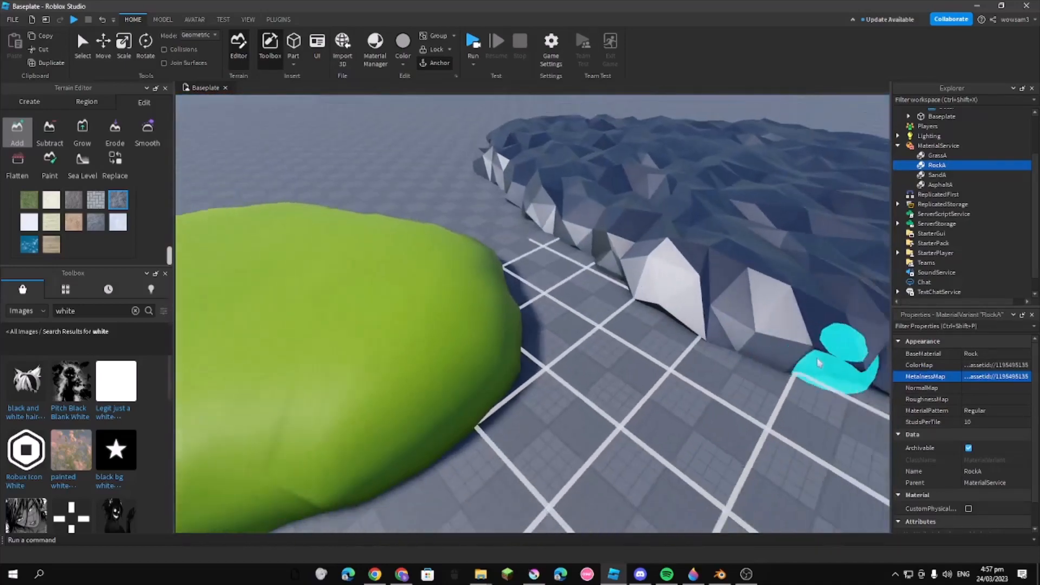
Check the SandA variant and add a patch of Sand terrain at the near edge of the rock mound
left_click(926, 175)
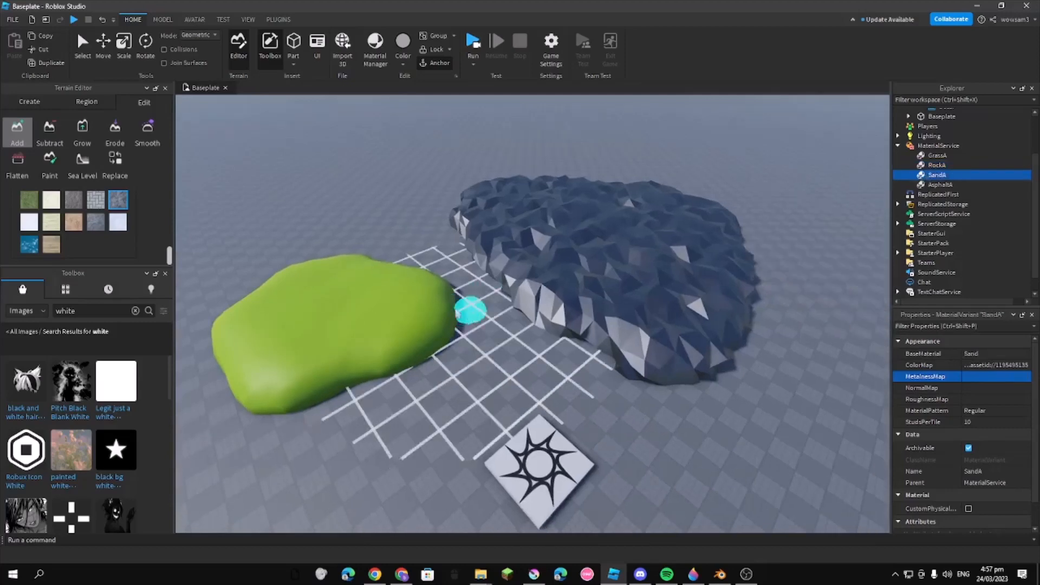
left_click(51, 223)
mouse_move(672, 428)
left_mouse_down()
mouse_move(769, 379)
mouse_move(704, 411)
mouse_move(791, 390)
mouse_move(704, 368)
mouse_move(591, 385)
left_mouse_up()
Change the Sand colour in the Terrain's MaterialColors to a tan brown of about [177, 143, 87]
scroll(953, 206, "up", 2)
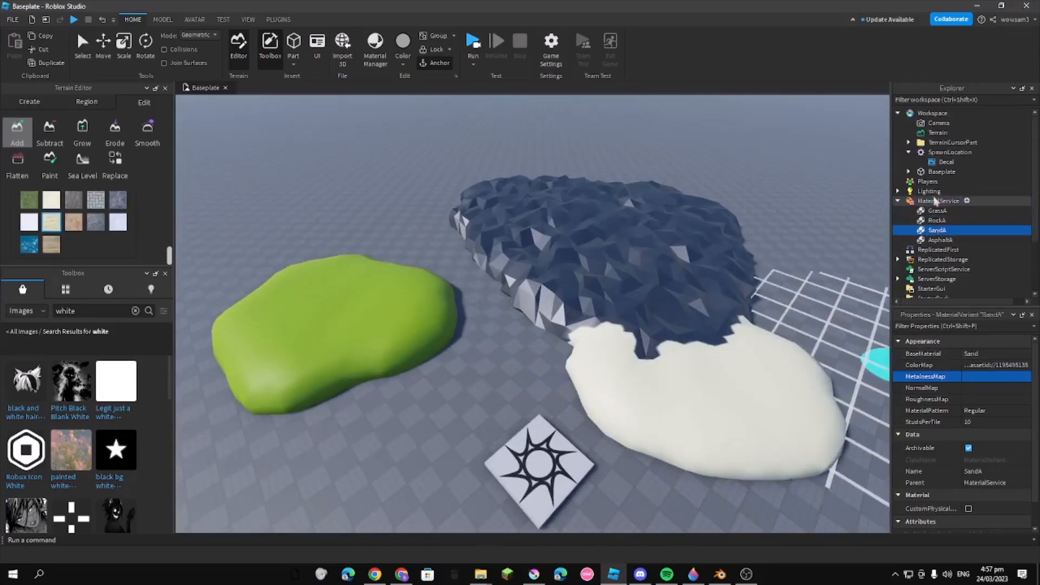
left_click(943, 142)
left_click(934, 133)
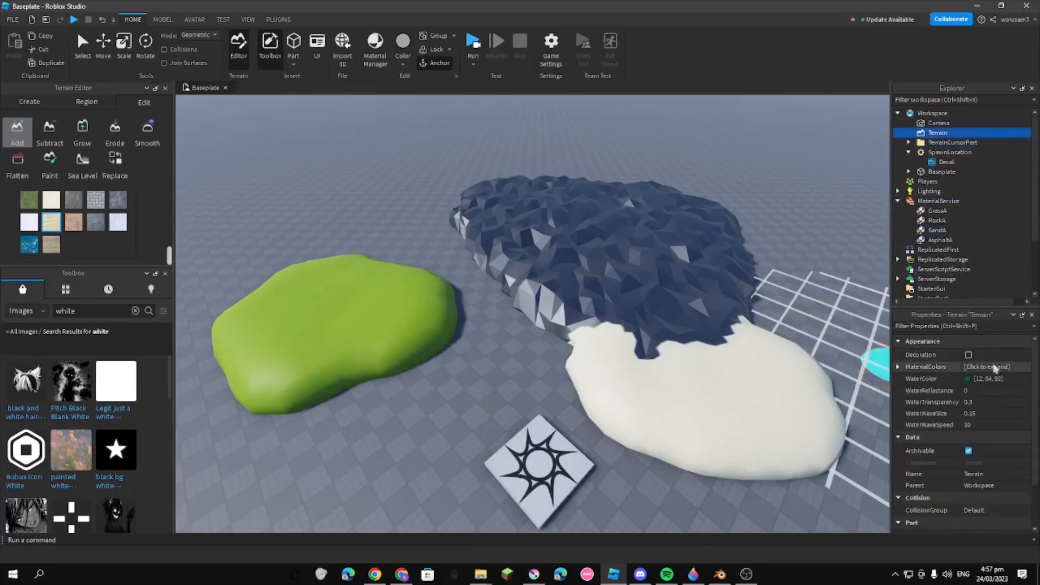
left_click(898, 367)
scroll(969, 407, "down", 3)
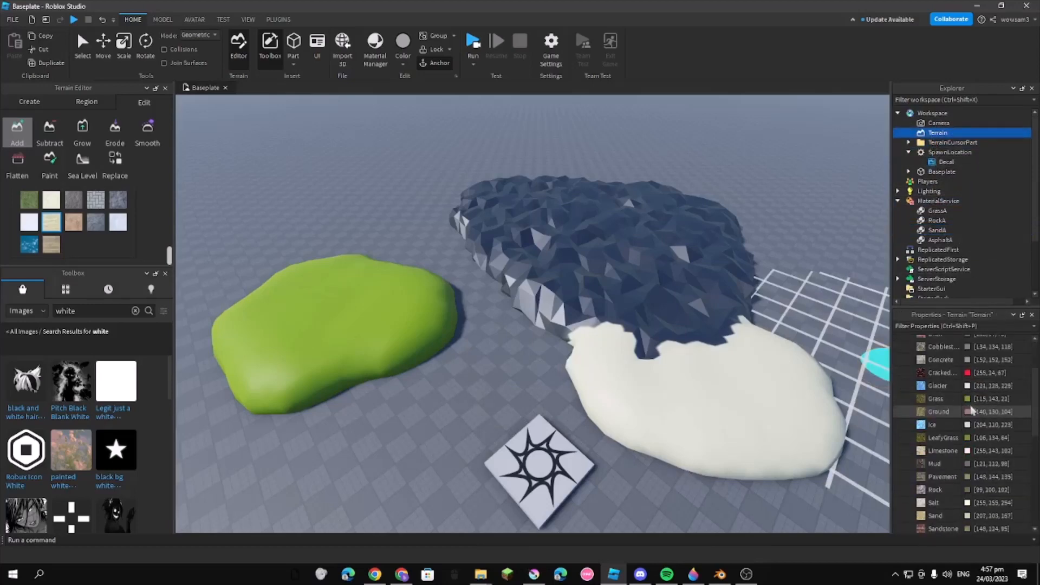
left_click(967, 399)
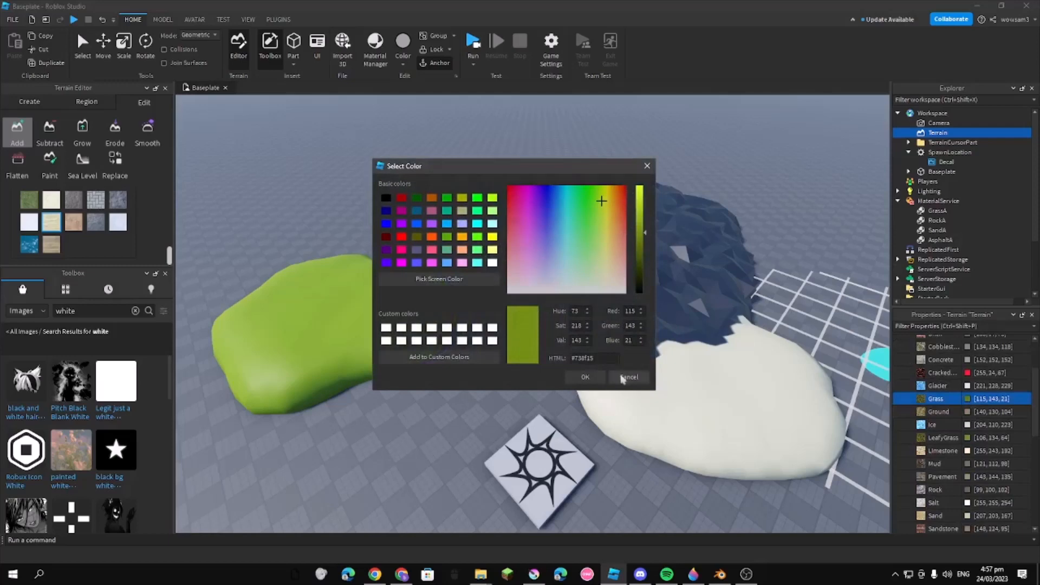
left_click(627, 377)
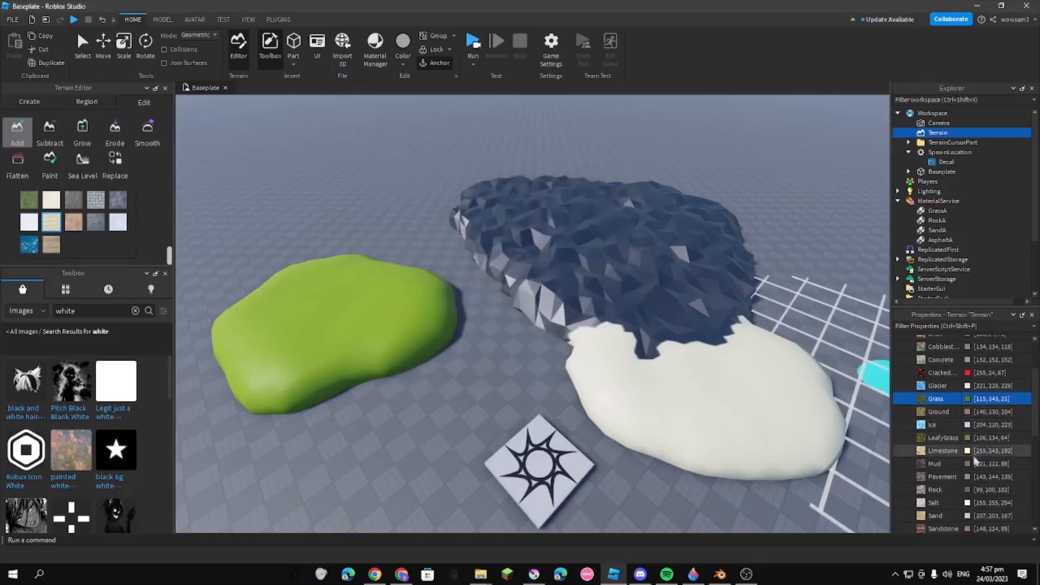
scroll(975, 459, "down", 1)
left_click(975, 480)
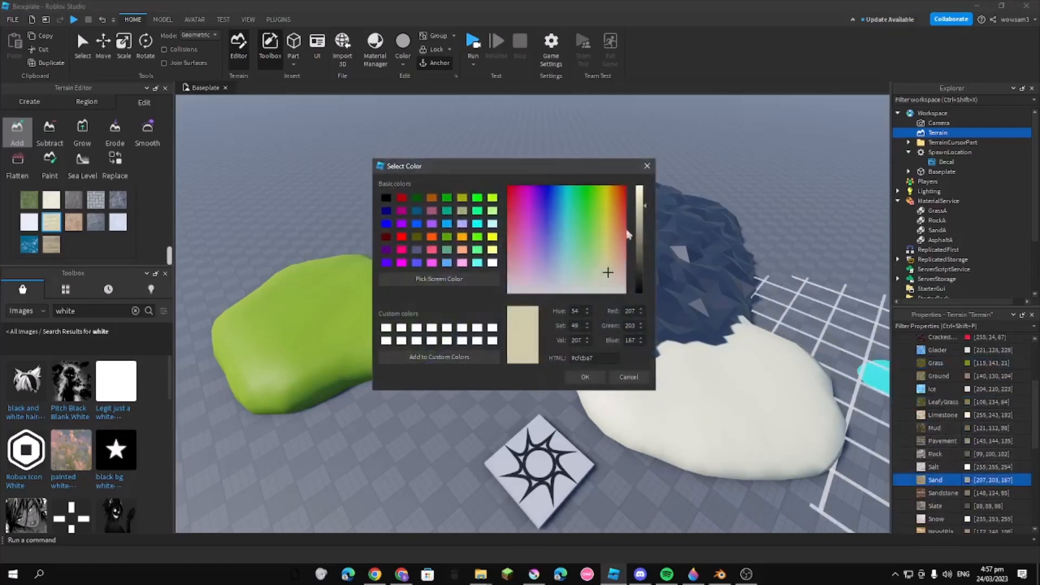
left_click_drag(607, 272, 643, 201)
mouse_move(614, 243)
left_mouse_down()
mouse_move(644, 243)
mouse_move(643, 224)
left_mouse_up()
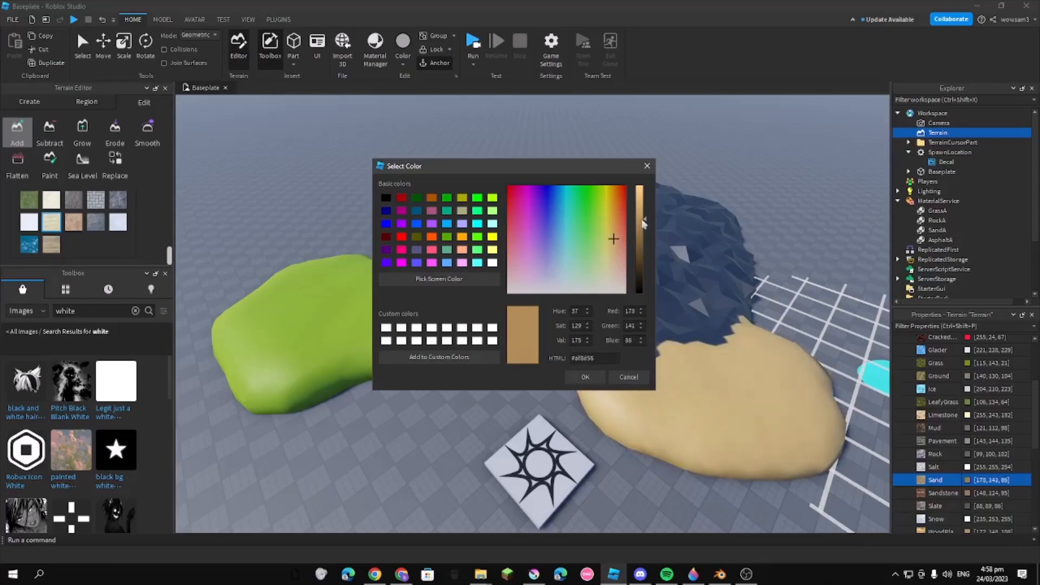
left_click(590, 379)
right_click_drag(821, 265, 821, 265)
key("w")
key("d")
key("s")
key("a")
key("w")
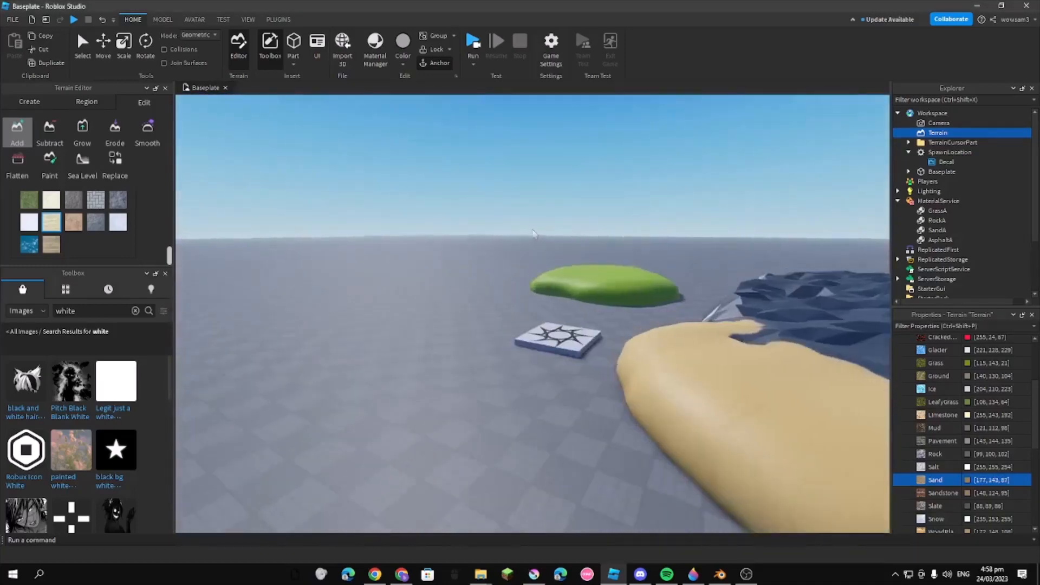
Search the Toolbox models for "low poly tree", browse the matching trees and clear the search
right_click_drag(563, 207, 564, 207)
key("a")
right_click_drag(653, 222, 654, 222)
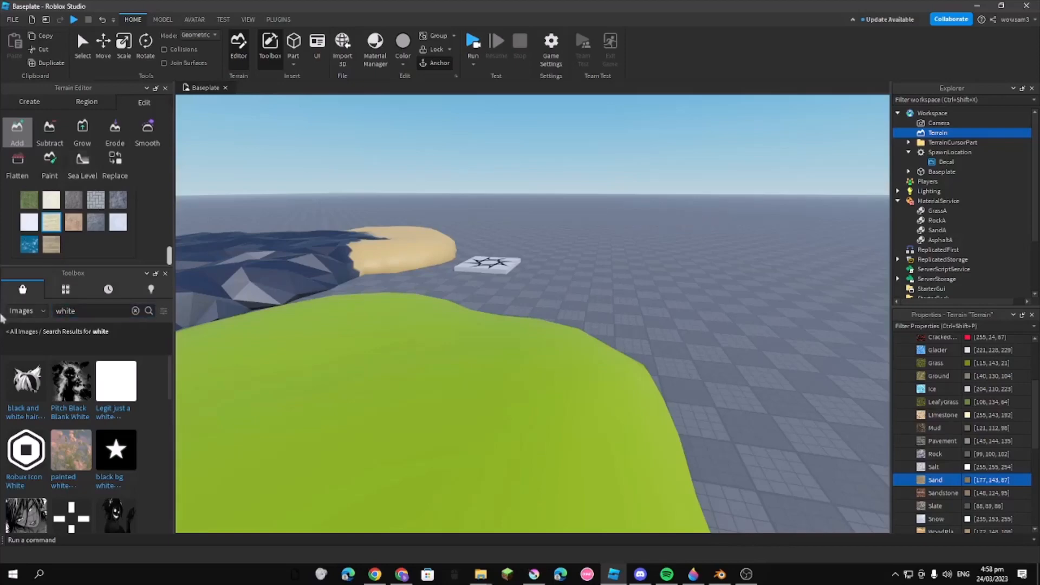
left_click(22, 313)
left_click(26, 331)
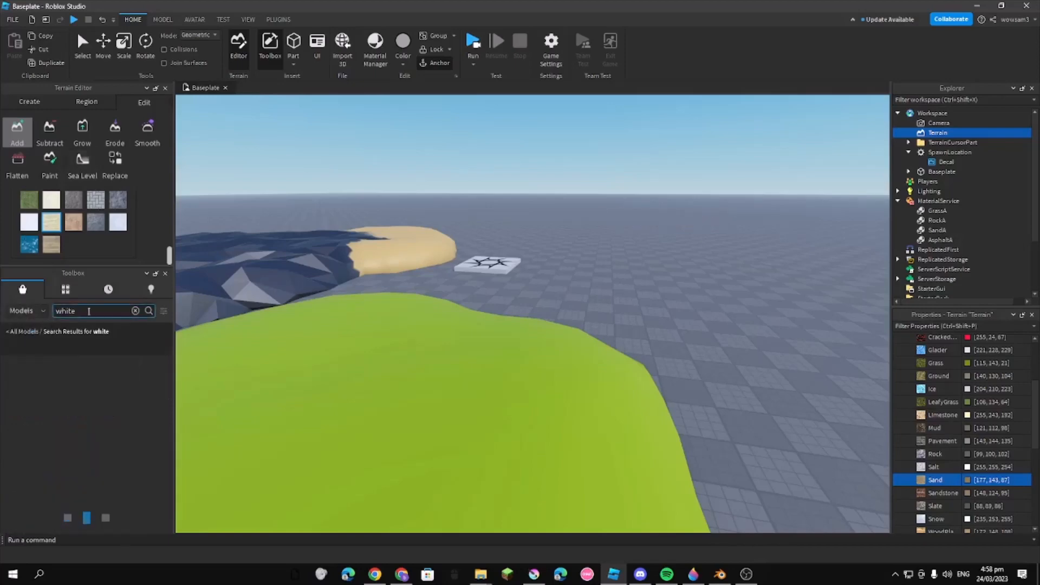
type("low poly tree")
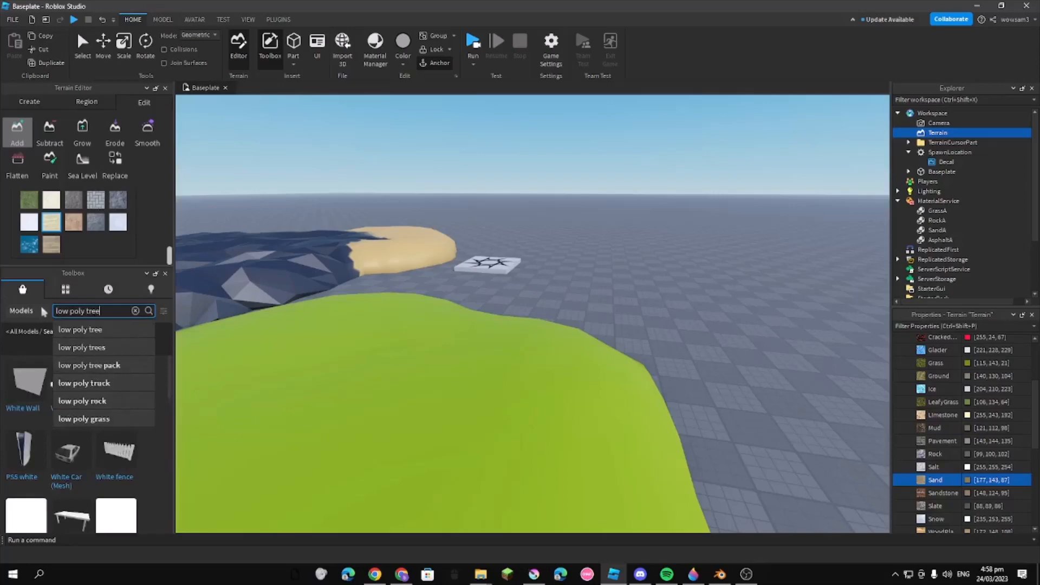
key("Return")
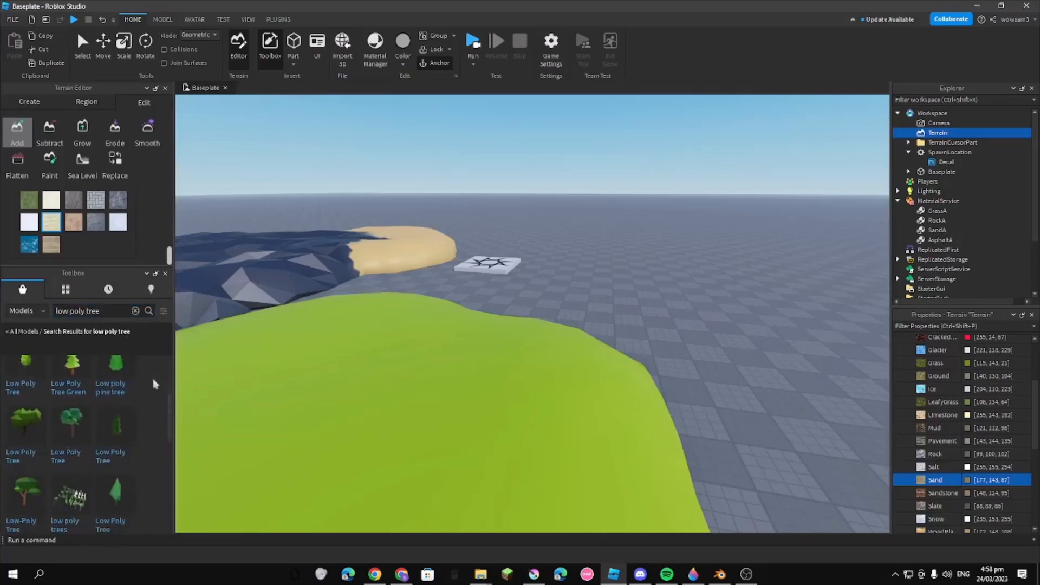
scroll(153, 393, "up", 2)
scroll(153, 399, "down", 3)
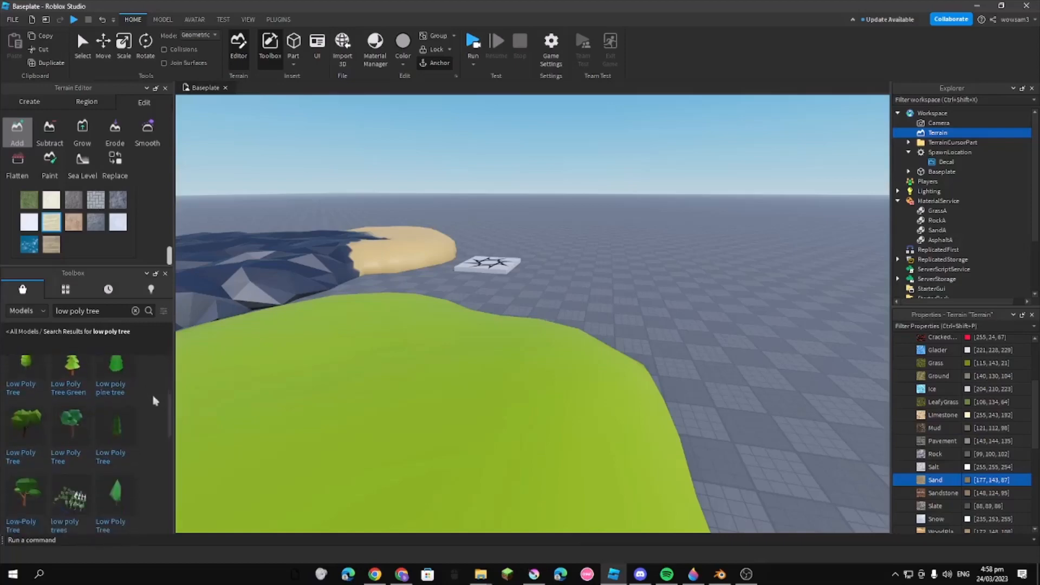
scroll(164, 397, "down", 2)
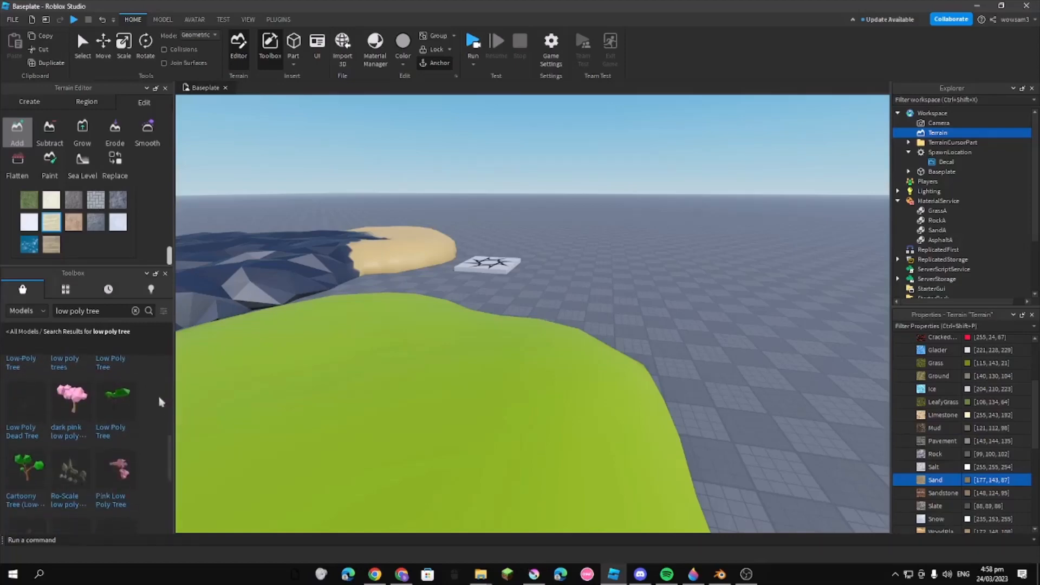
left_click(137, 312)
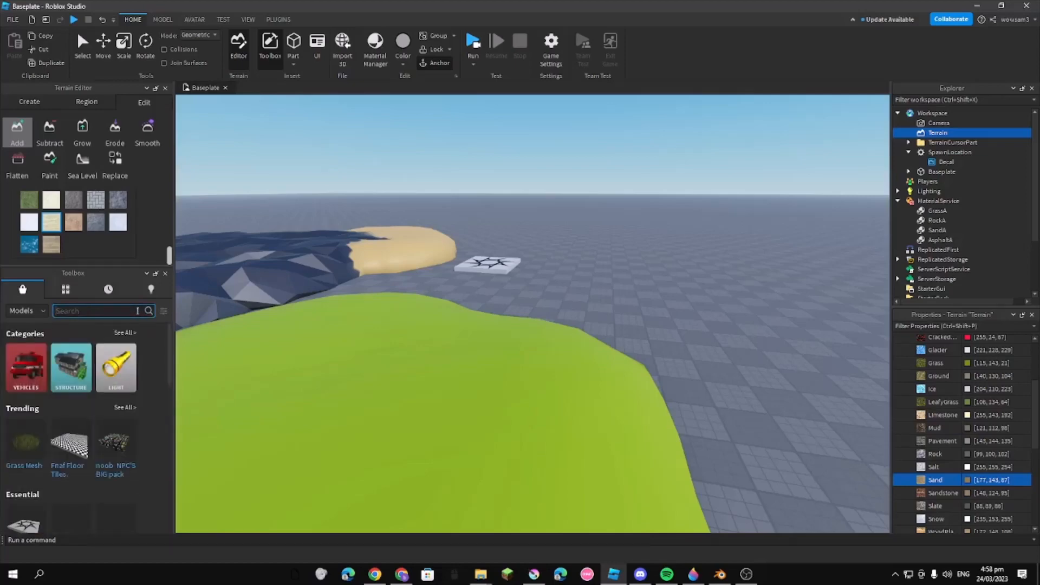
left_click(898, 260)
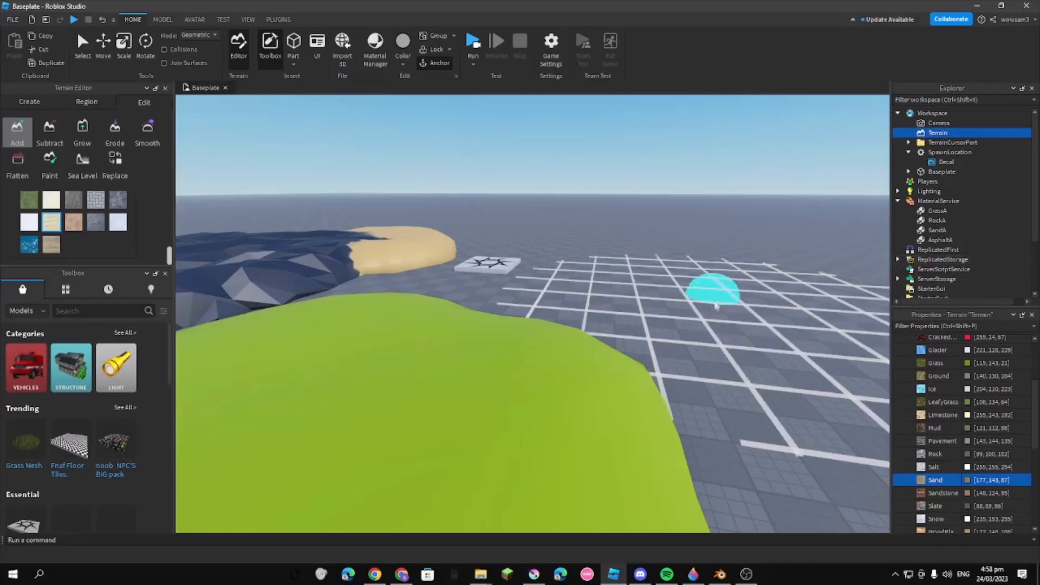
right_click_drag(710, 295, 722, 309)
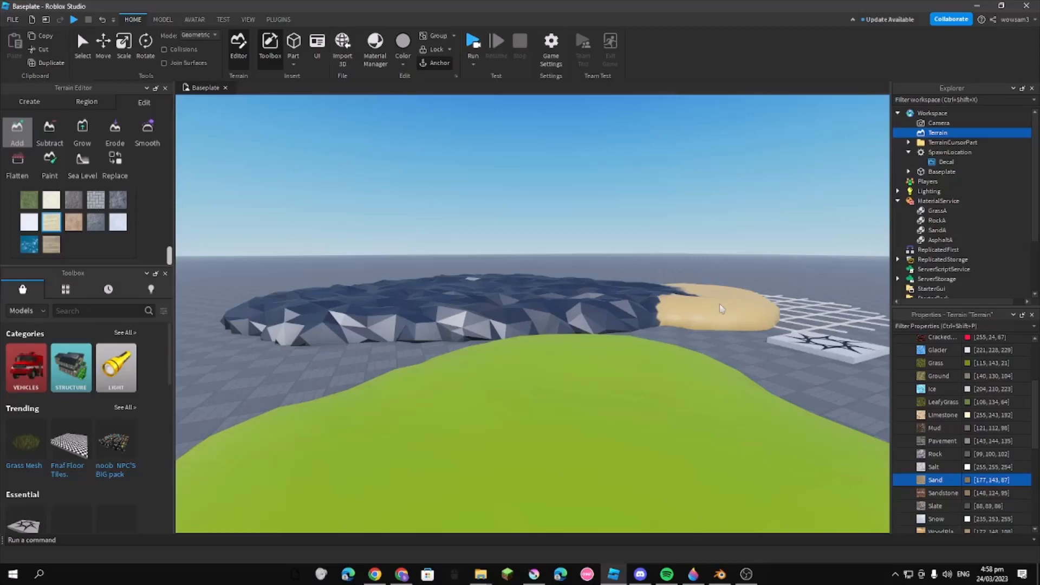
mouse_move(746, 574)
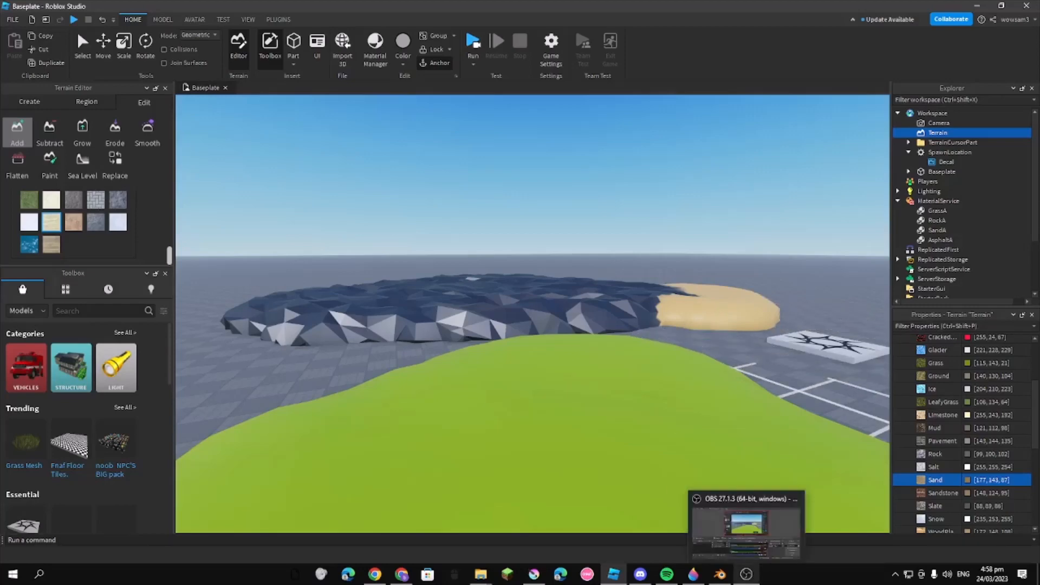